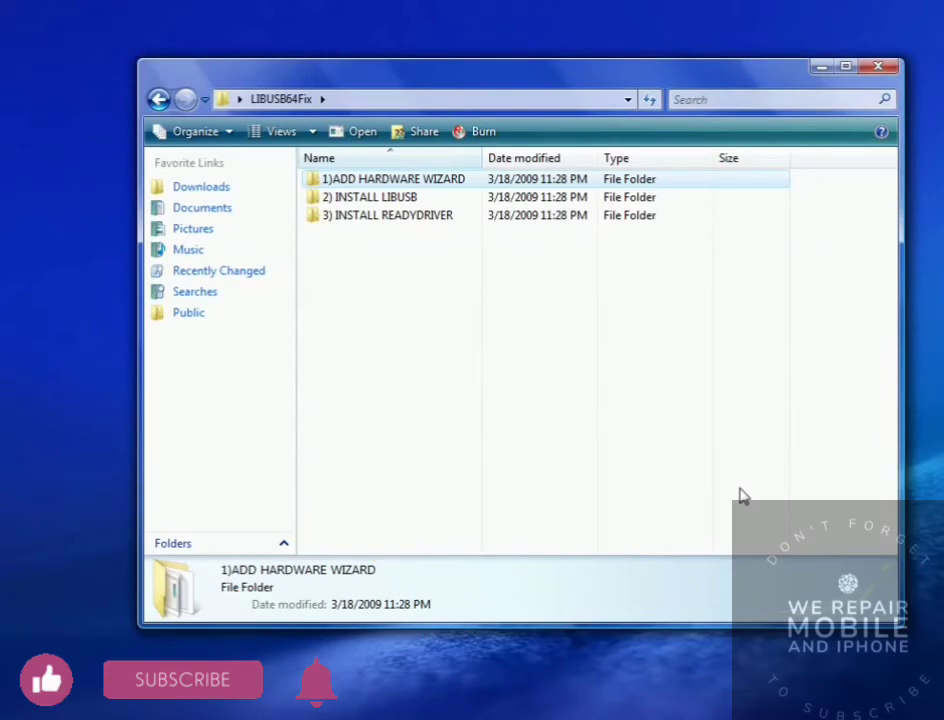
- Open the 1)ADD HARDWARE WIZARD folder in LIBUSB64Fix to list its eight files
click(739, 490)
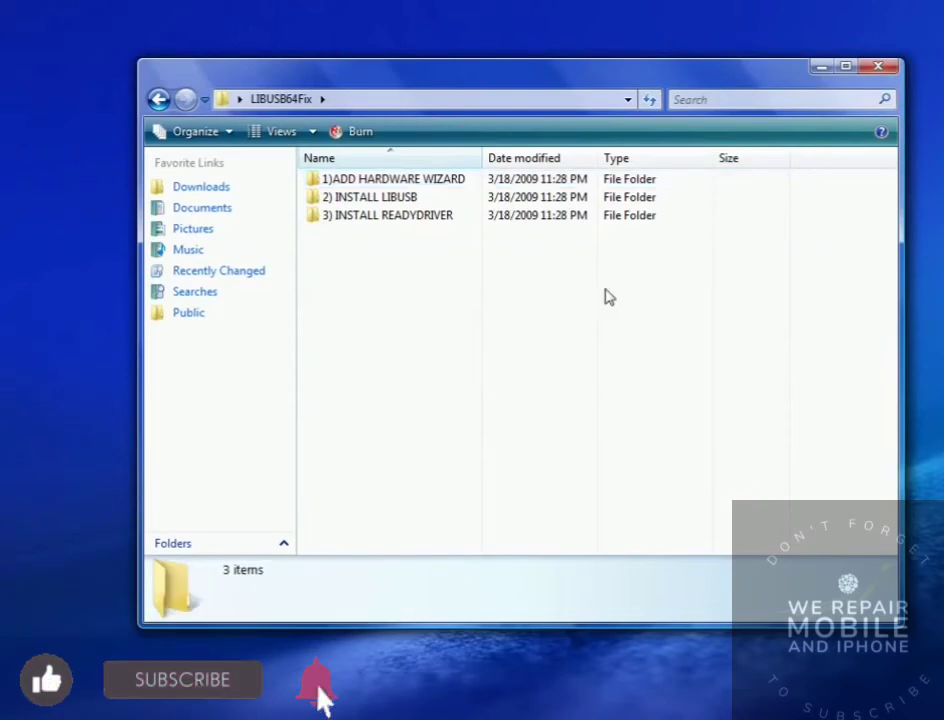
double_click(428, 182)
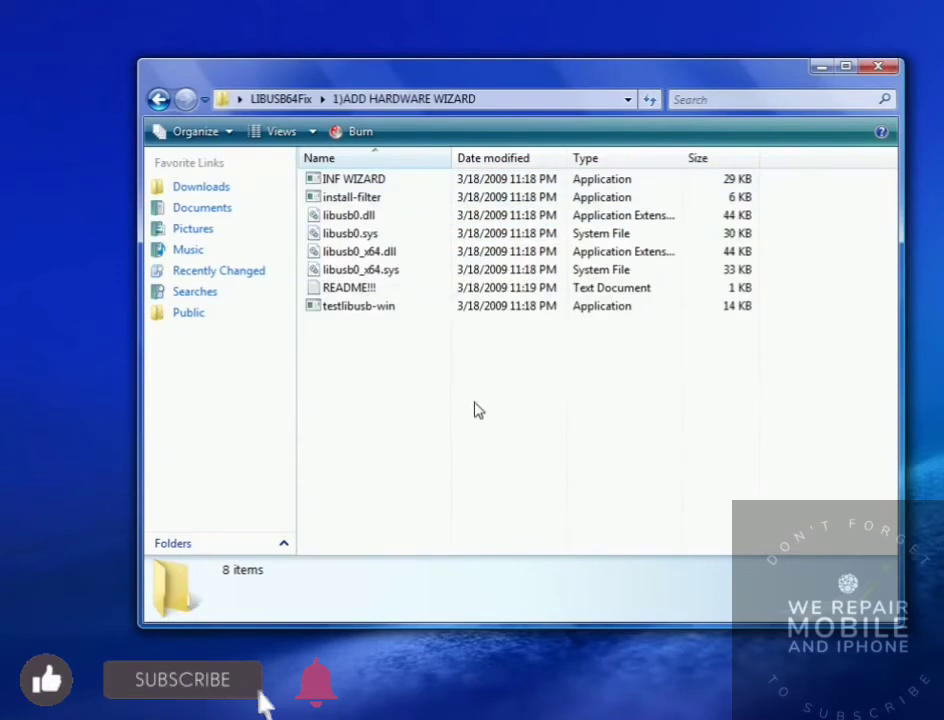
- Run INF WIZARD, pick the 0x05CA USB Composite Device and advance to its Save As dialog
double_click(386, 181)
click(640, 389)
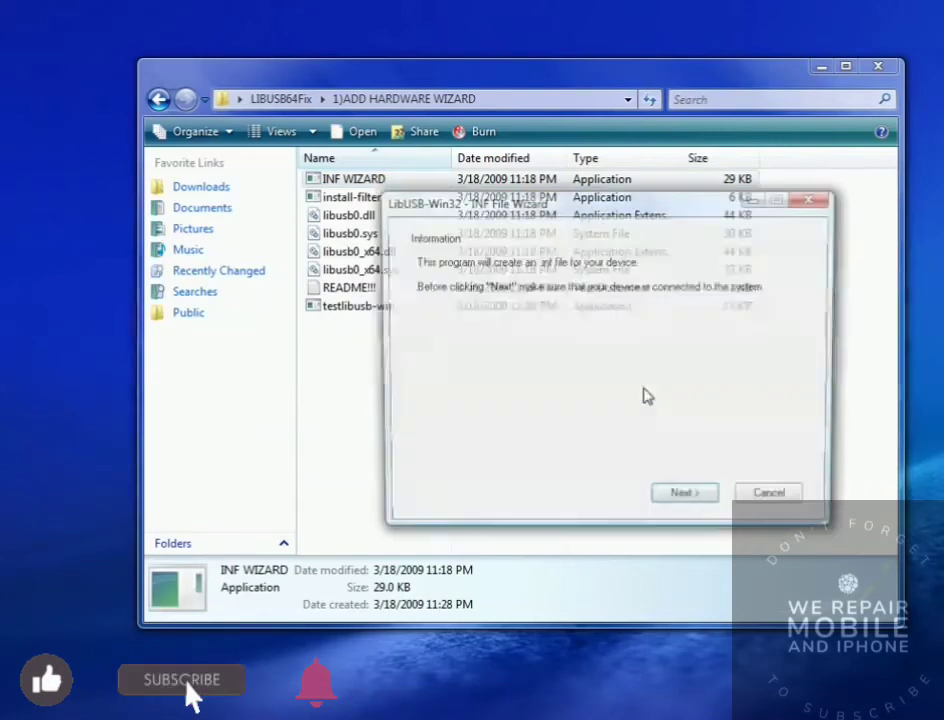
click(706, 503)
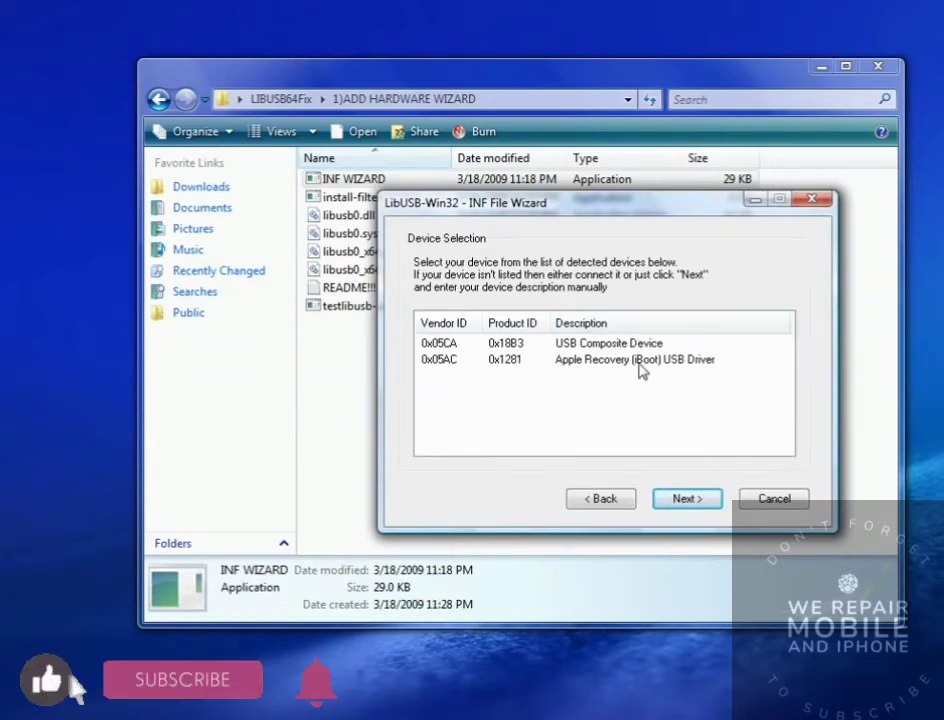
click(625, 362)
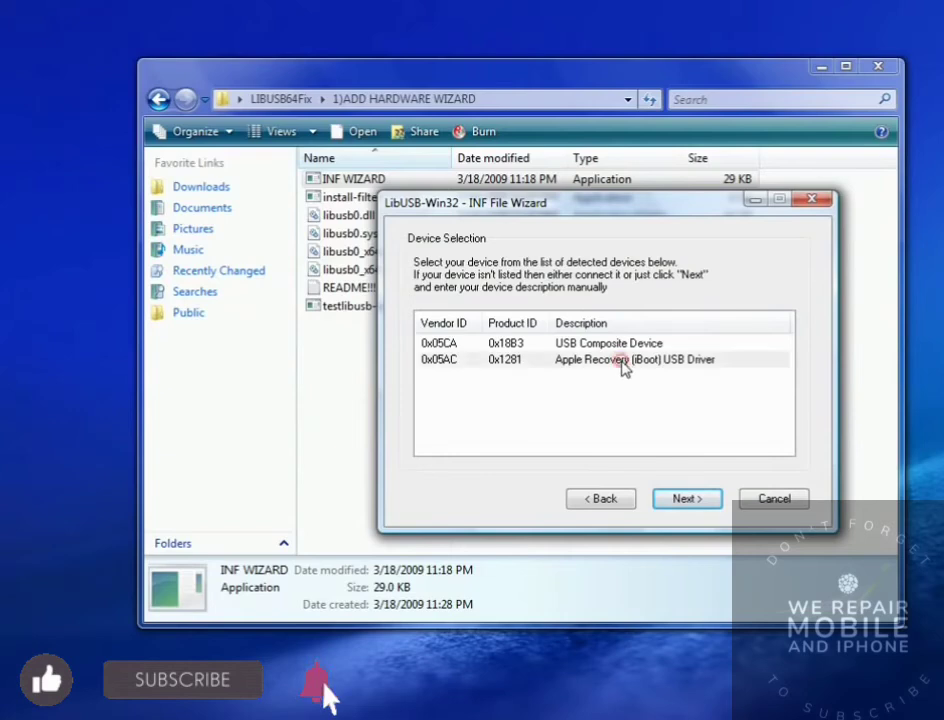
click(673, 343)
click(696, 502)
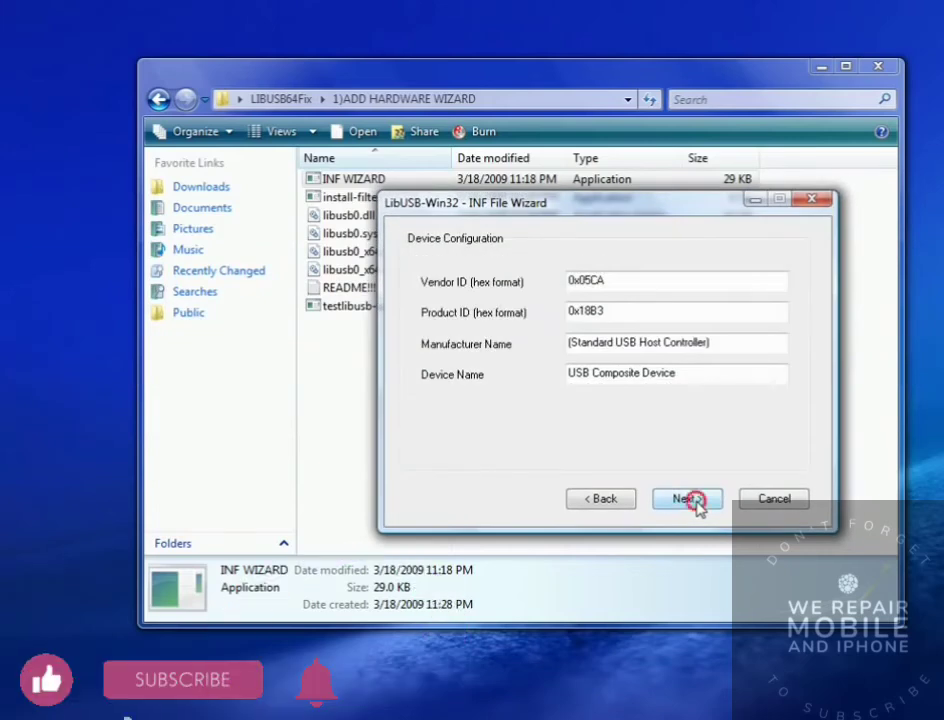
click(690, 499)
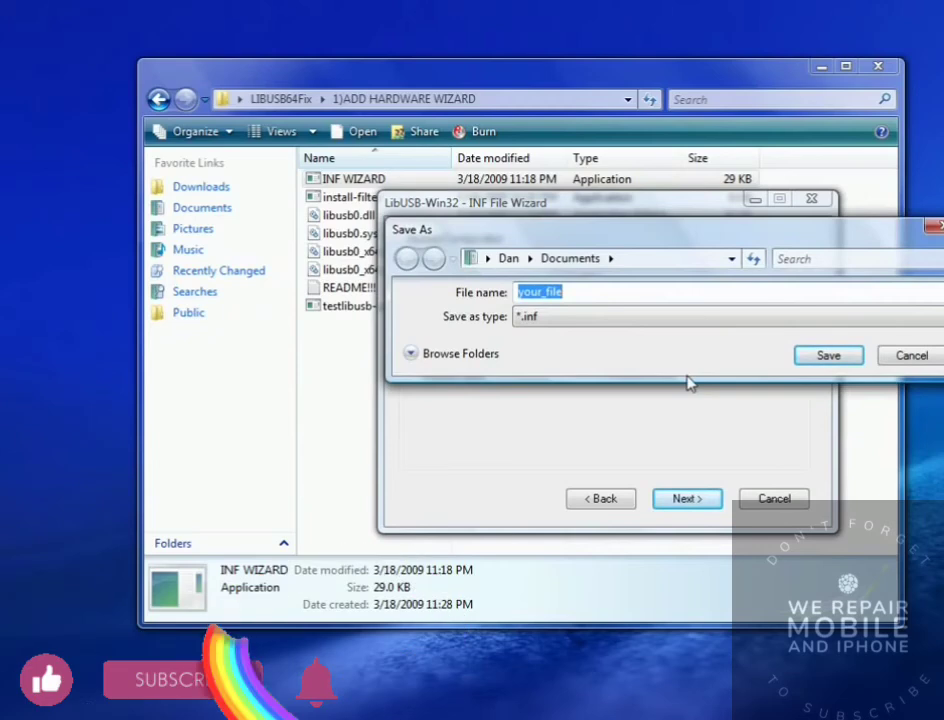
- Save the driver as 'setup' in the 1)ADD HARDWARE WIZARD folder, creating setup .inf and .cat files
text(setup)
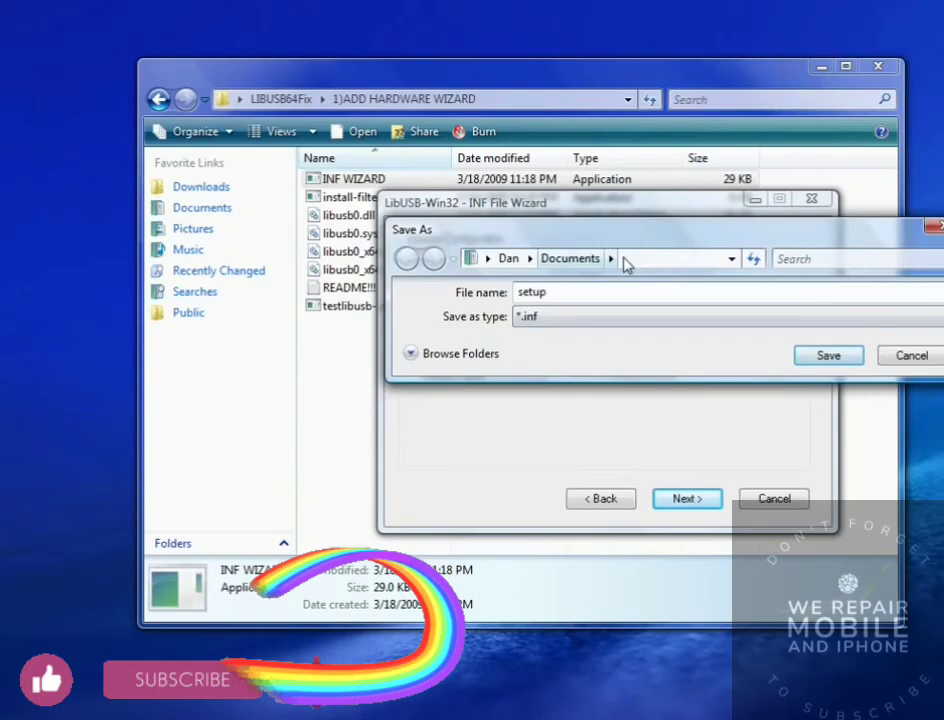
click(586, 99)
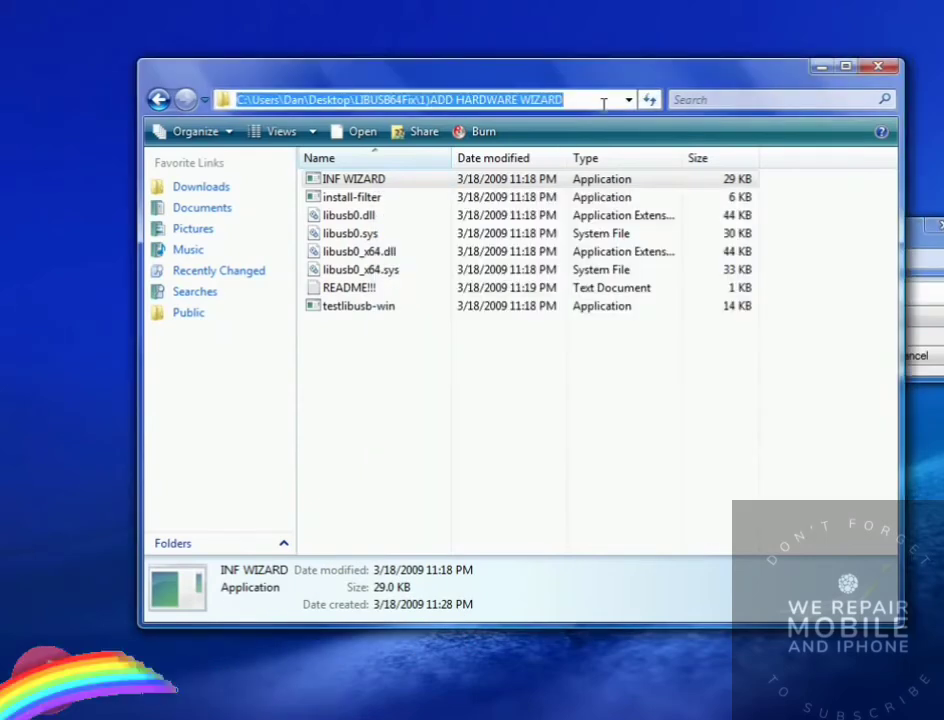
click(915, 240)
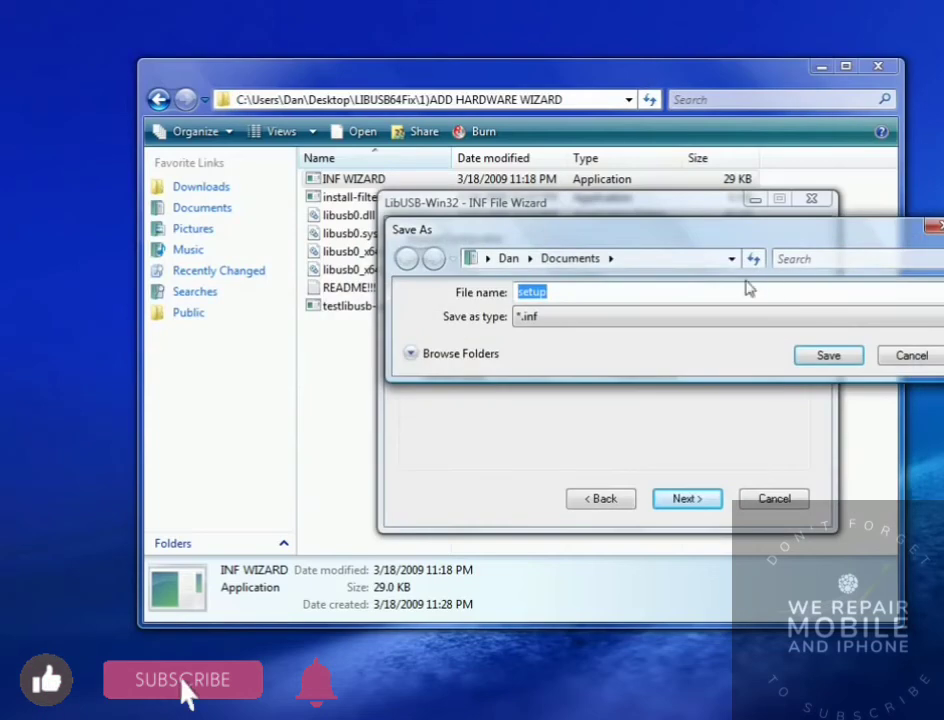
click(705, 258)
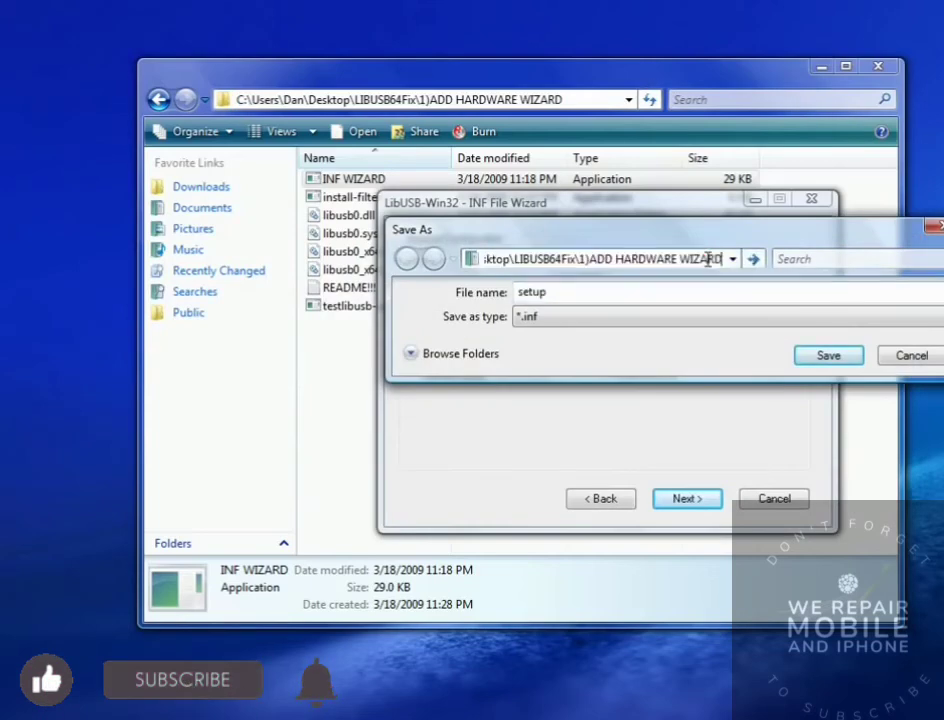
key(Return)
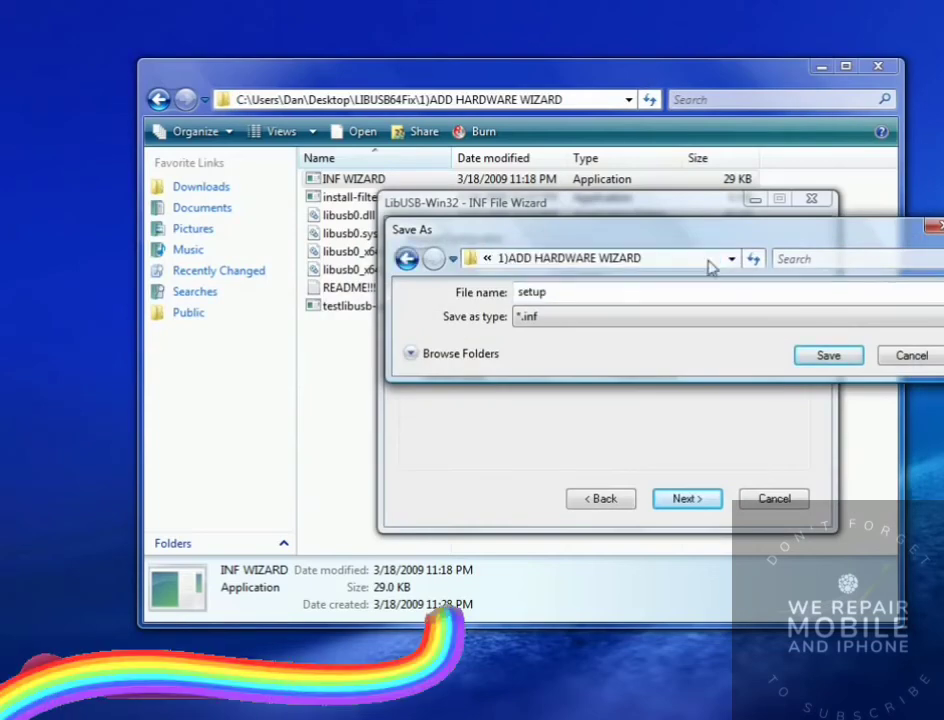
click(419, 358)
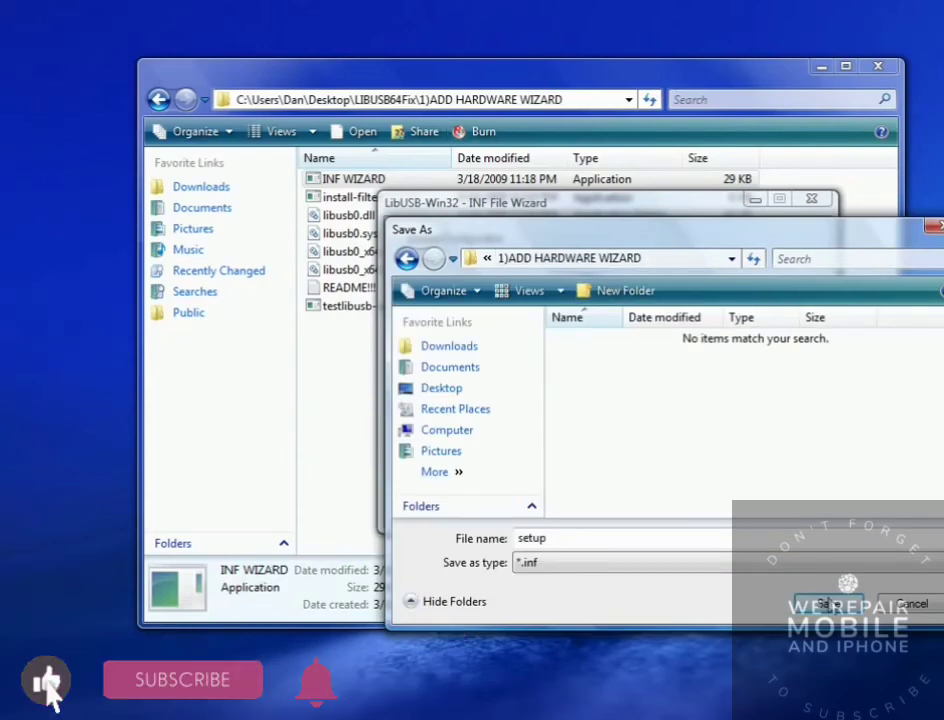
click(826, 603)
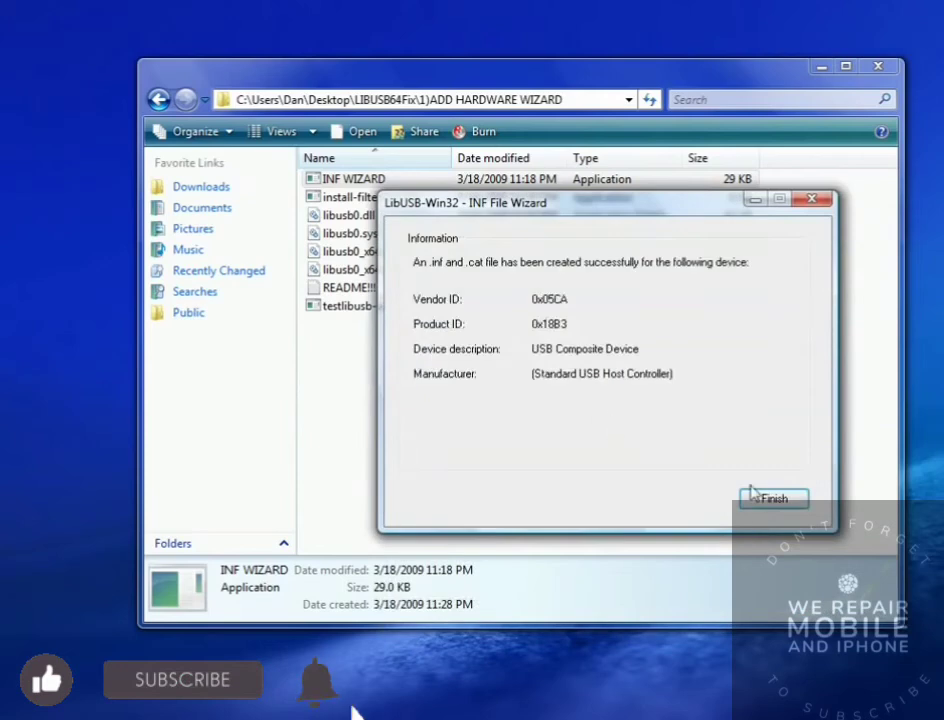
- Finish the INF wizard, open README!!! in Notepad and select hdwwiz.cpl from step 3
click(793, 504)
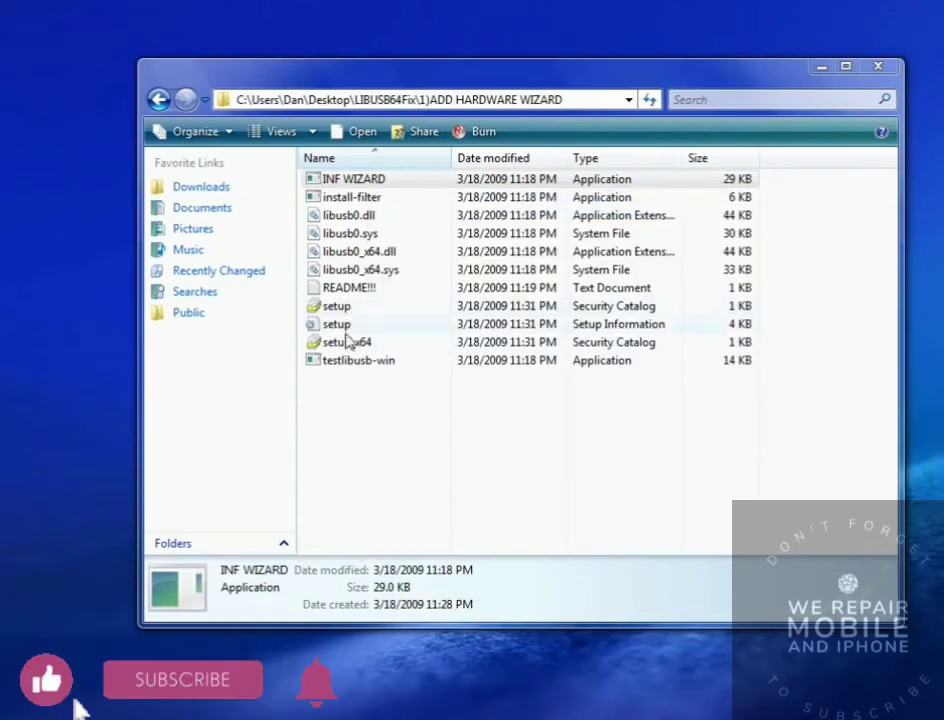
double_click(393, 298)
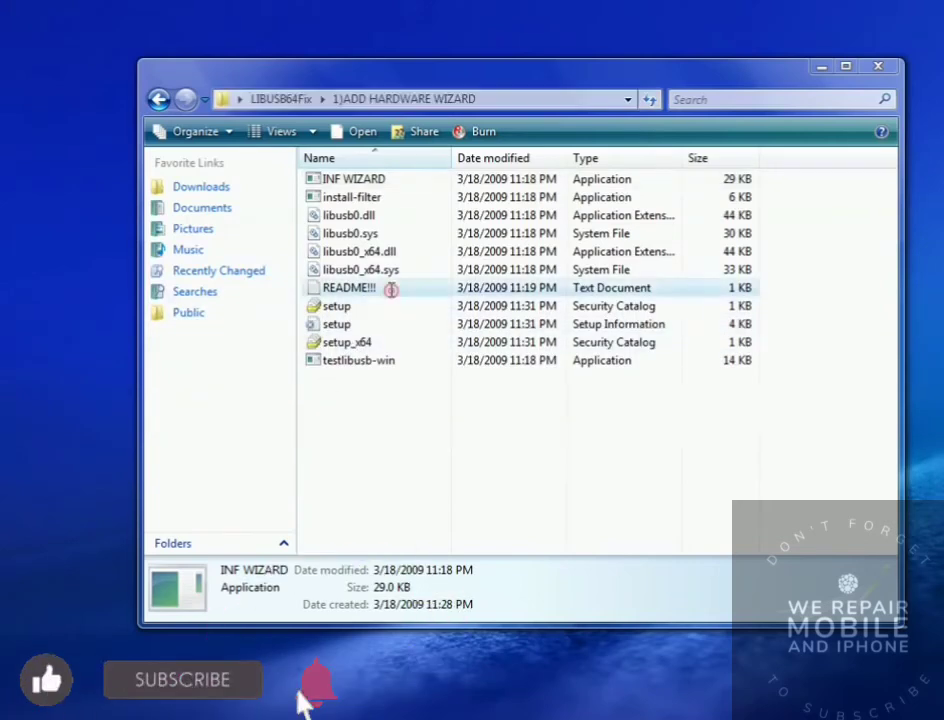
drag(482, 251, 407, 250)
key(ctrl+c)
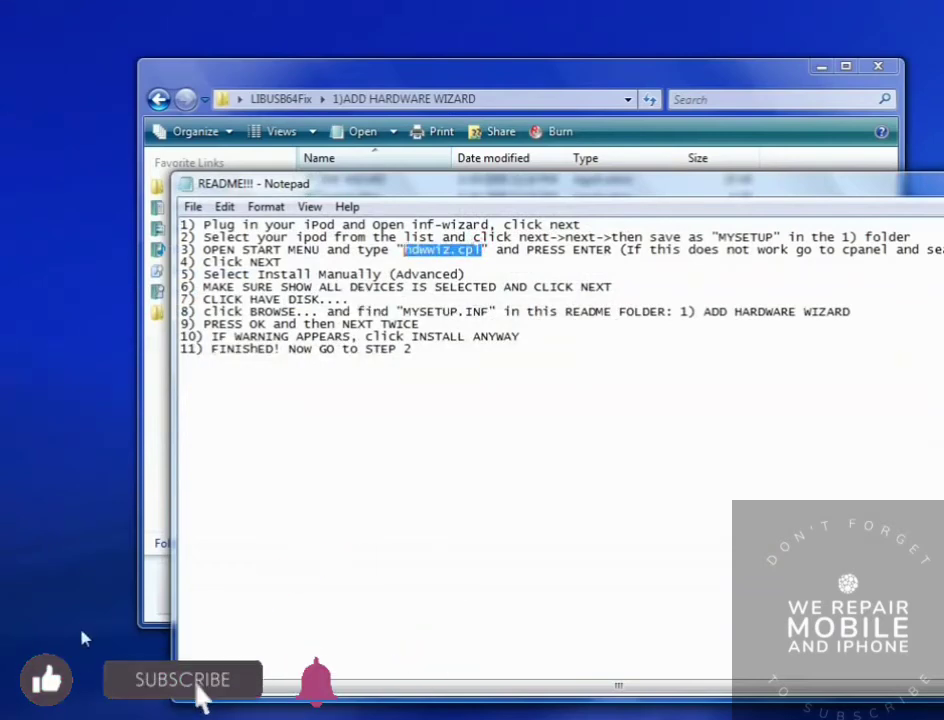
- Run hdwwiz.cpl from Start Search to launch the Add Hardware Wizard and move it aside
key(super)
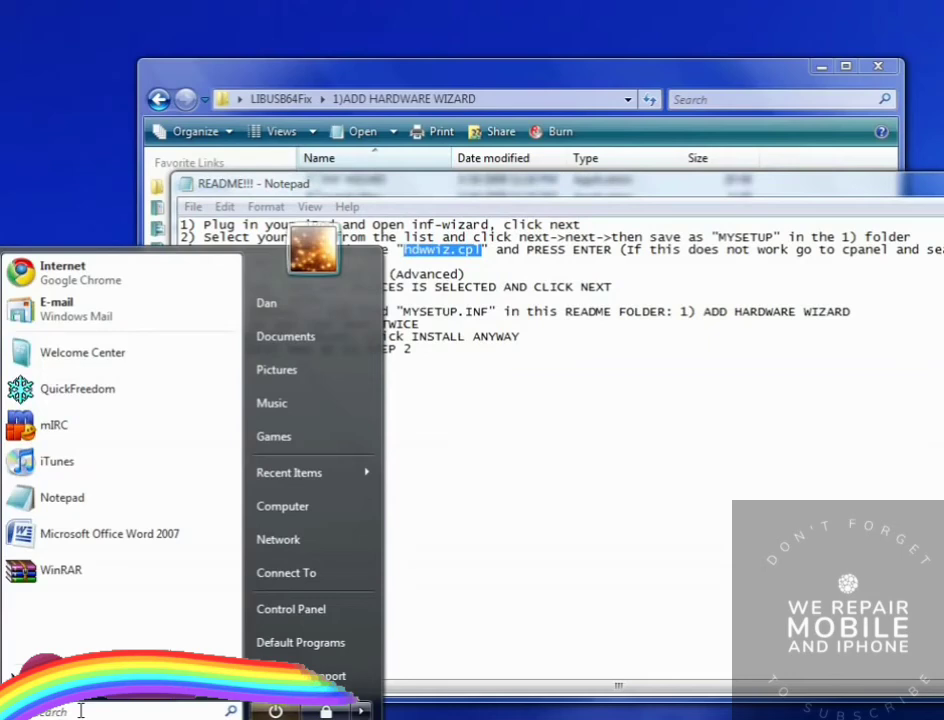
key(ctrl+v)
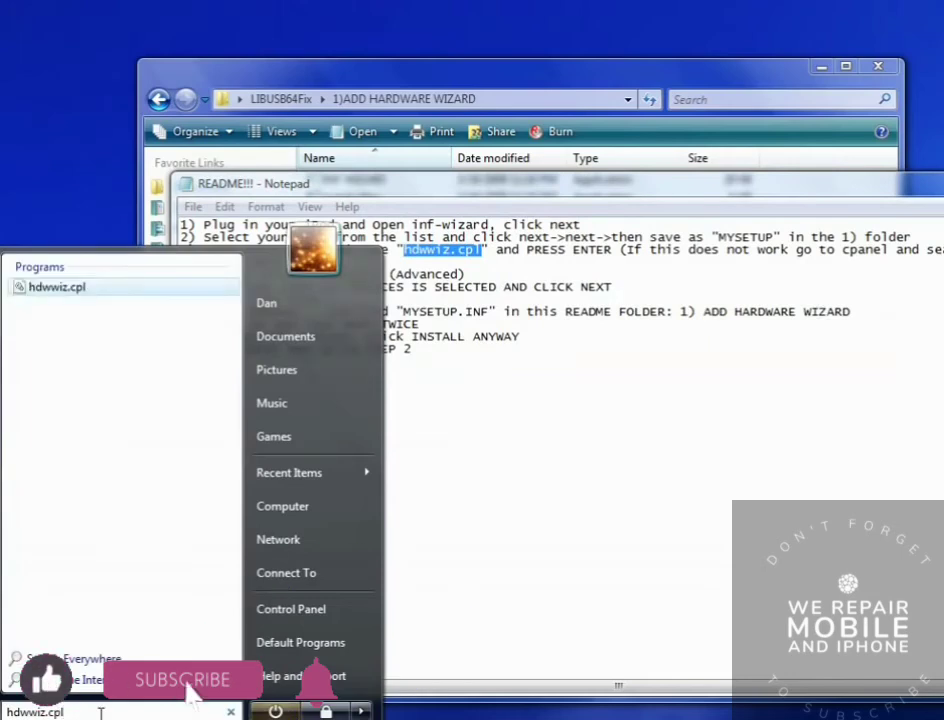
key(Return)
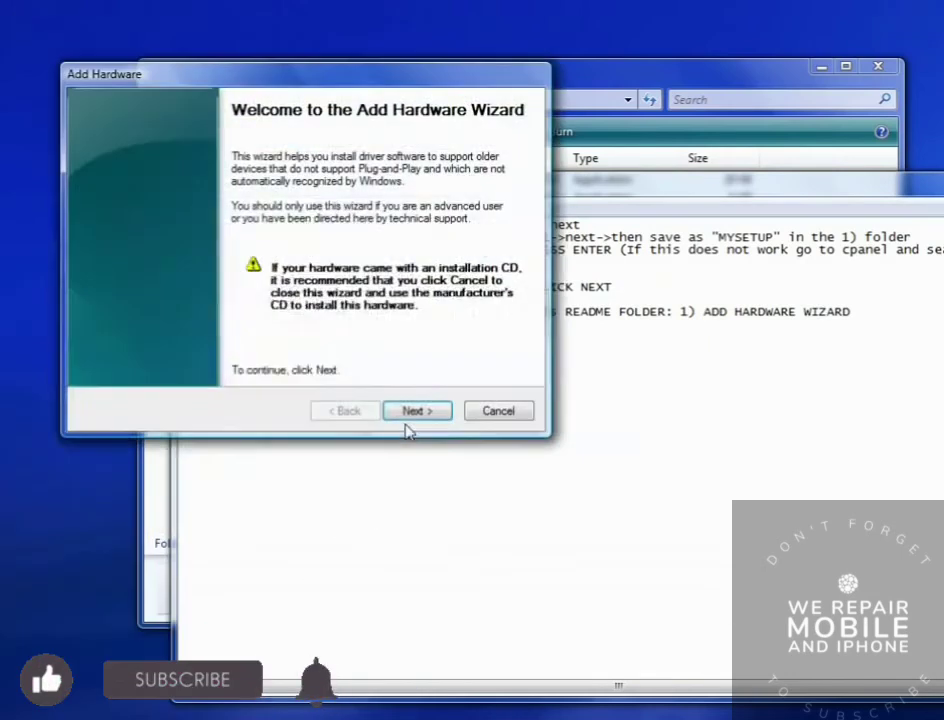
drag(505, 218, 628, 263)
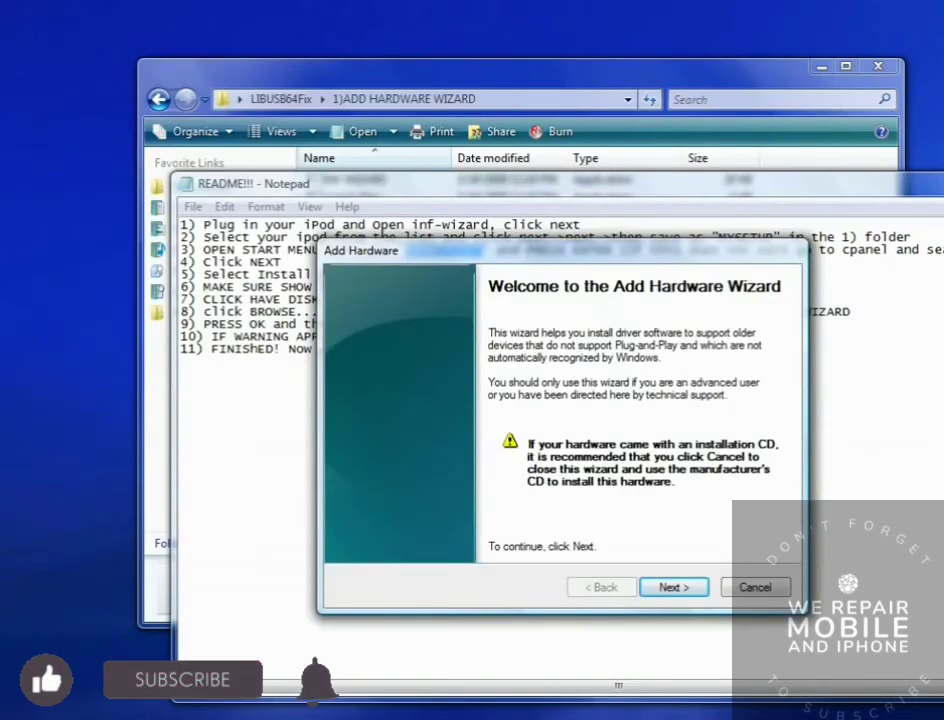
key(super)
- Search Control Panel for 'add har' to find Device Manager's older-device driver link
click(305, 607)
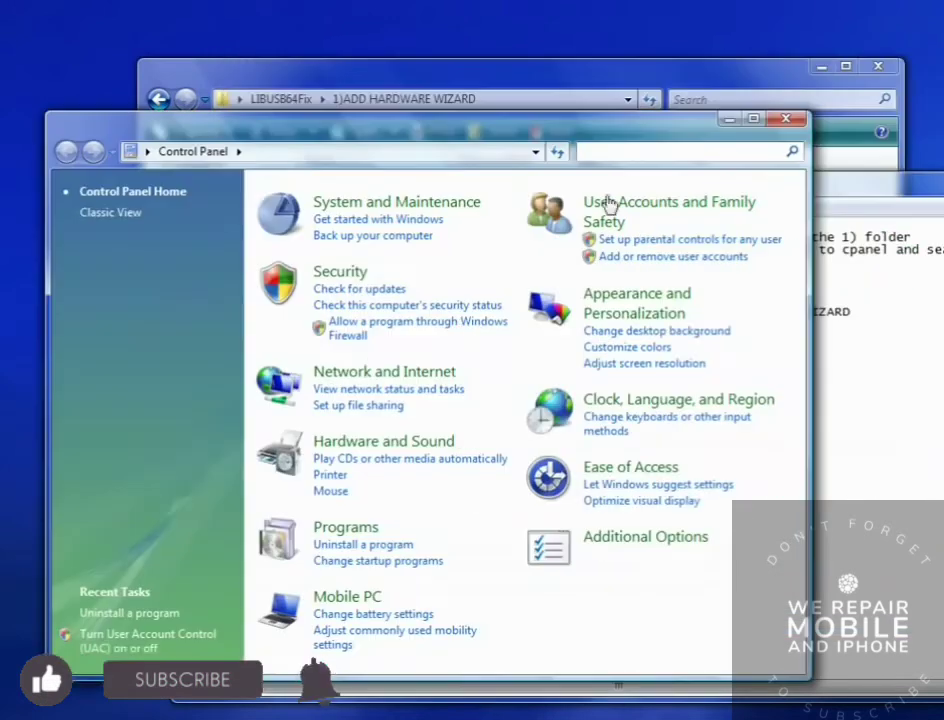
text(add hardware)
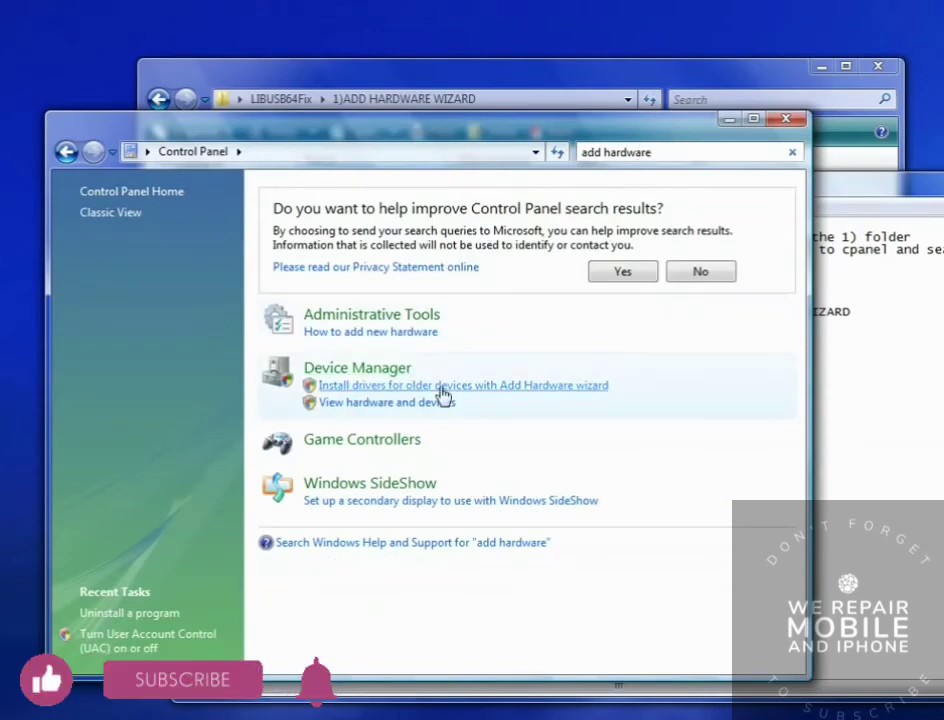
- Choose manual install from a list with Show All Devices, reaching the driver selection page
click(576, 388)
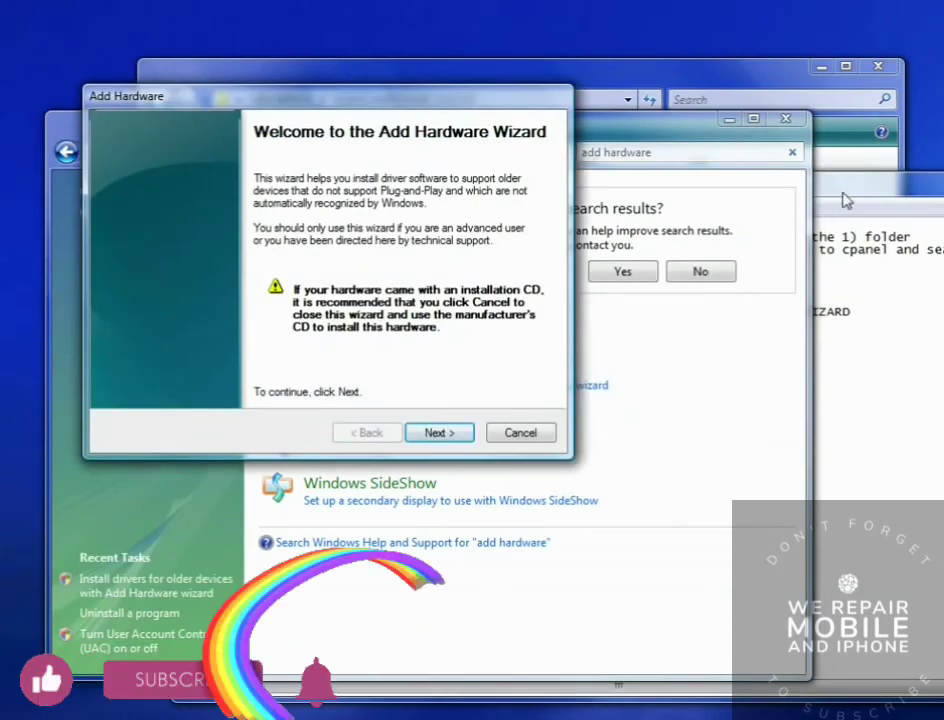
click(786, 120)
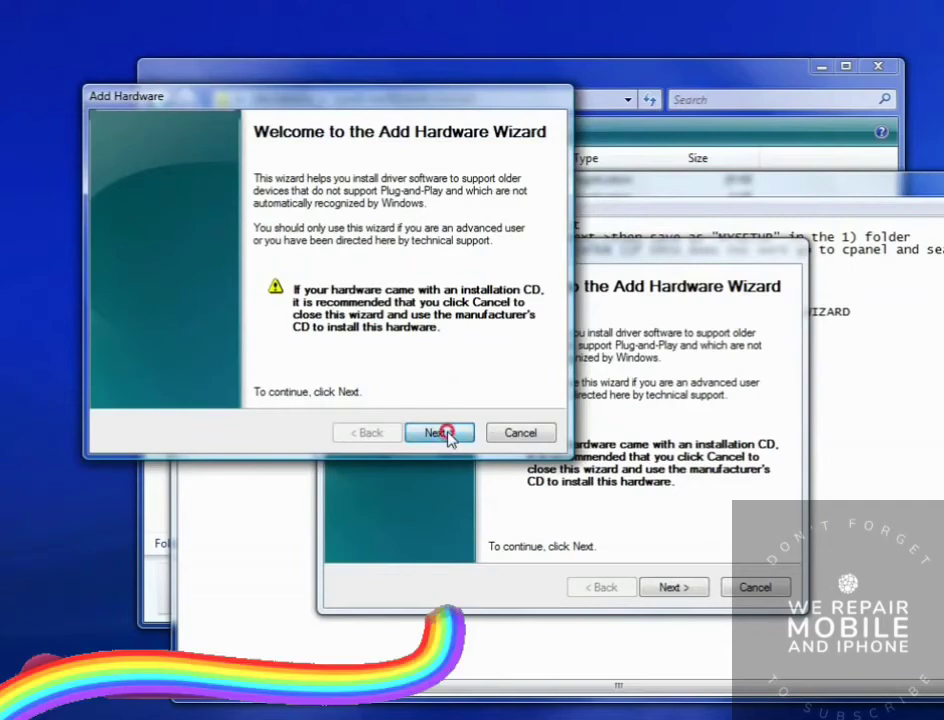
click(440, 432)
click(755, 587)
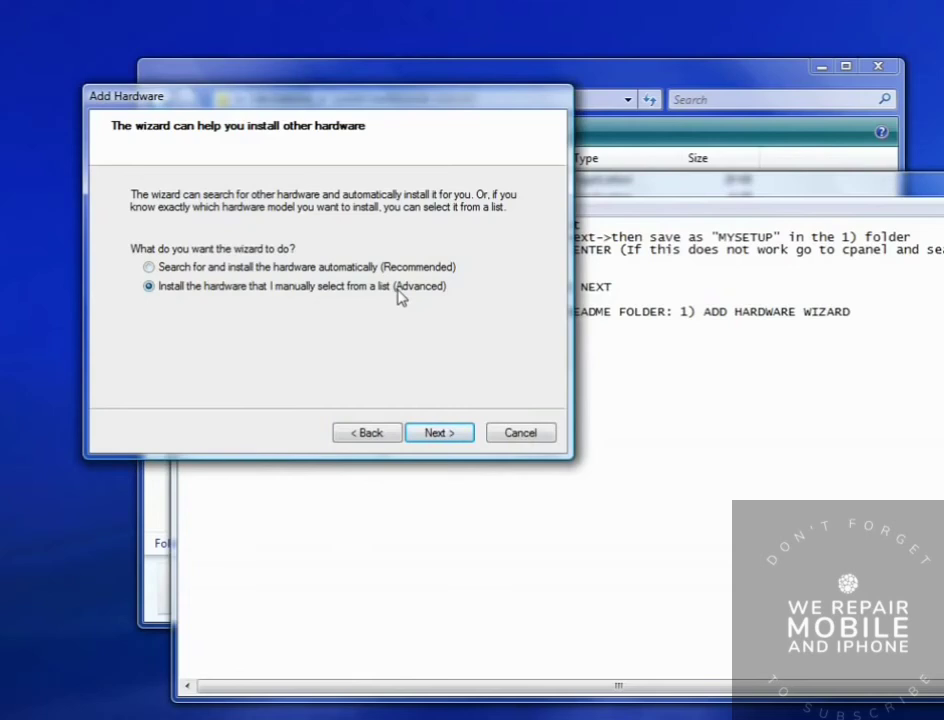
click(440, 433)
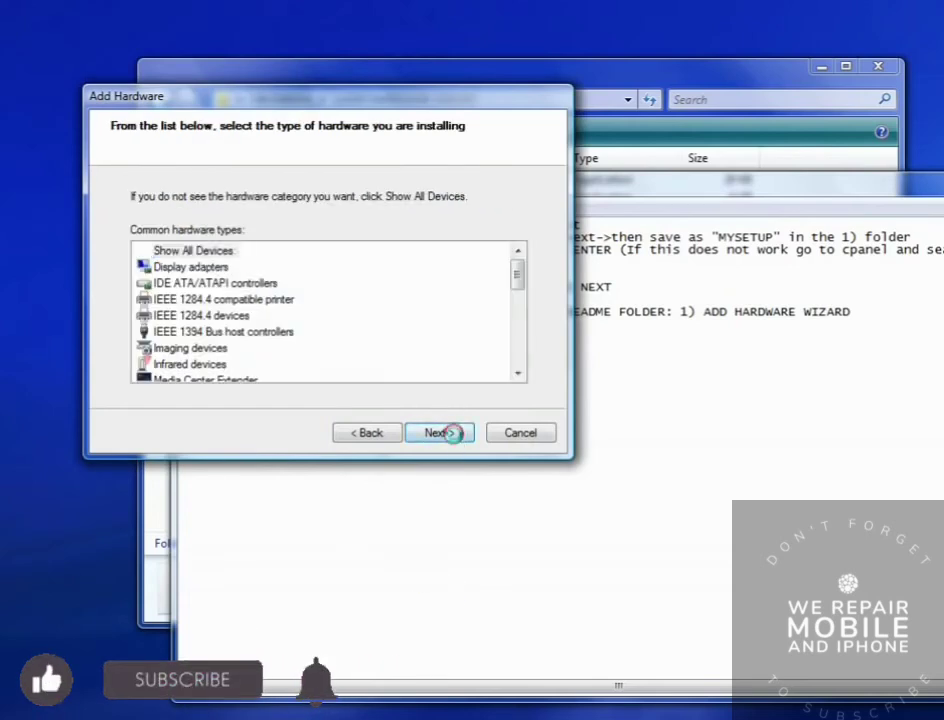
click(452, 433)
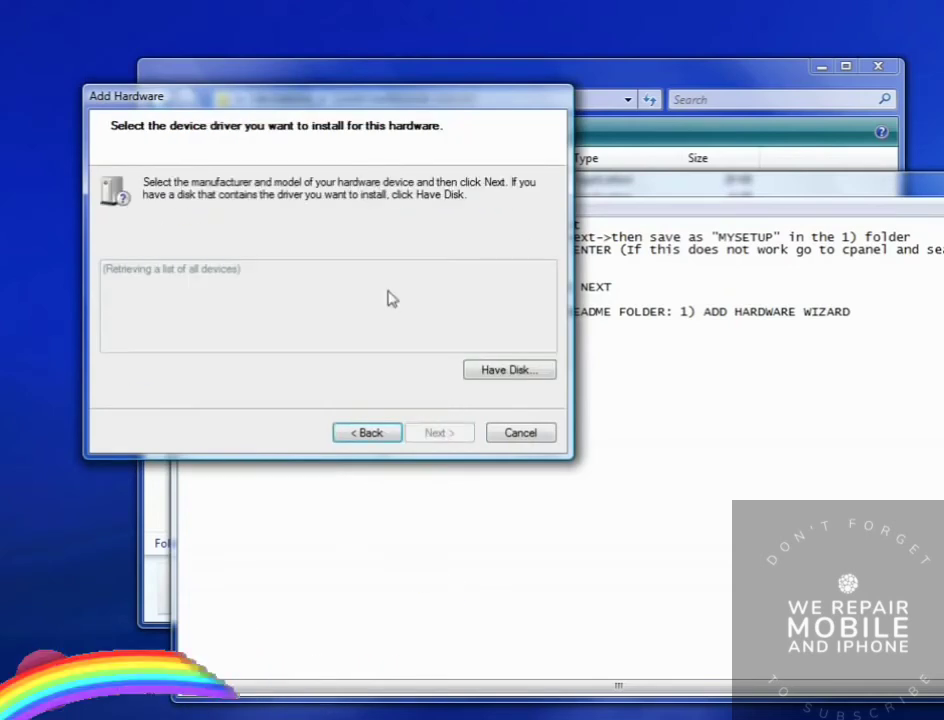
- Use Have Disk to browse to the 1)ADD HARDWARE WIZARD folder by pasting its copied path
click(540, 371)
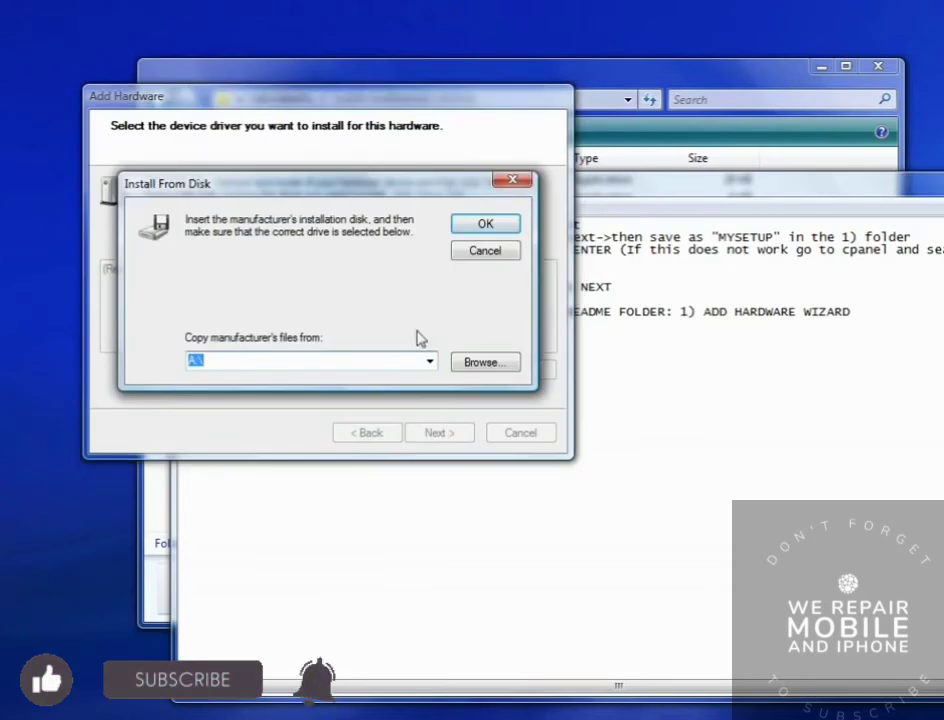
click(596, 135)
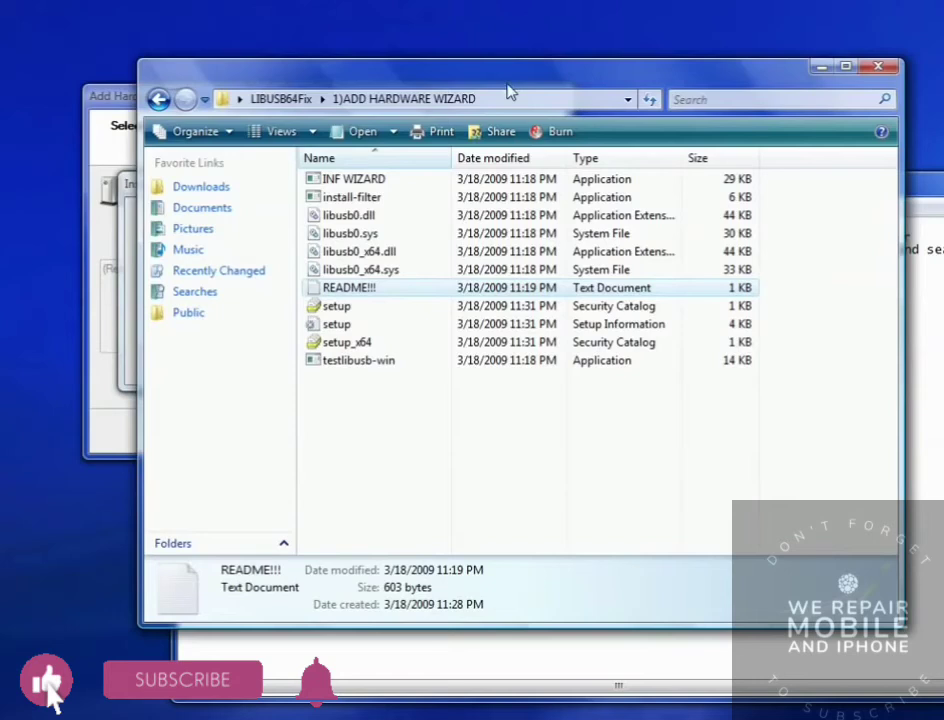
click(123, 279)
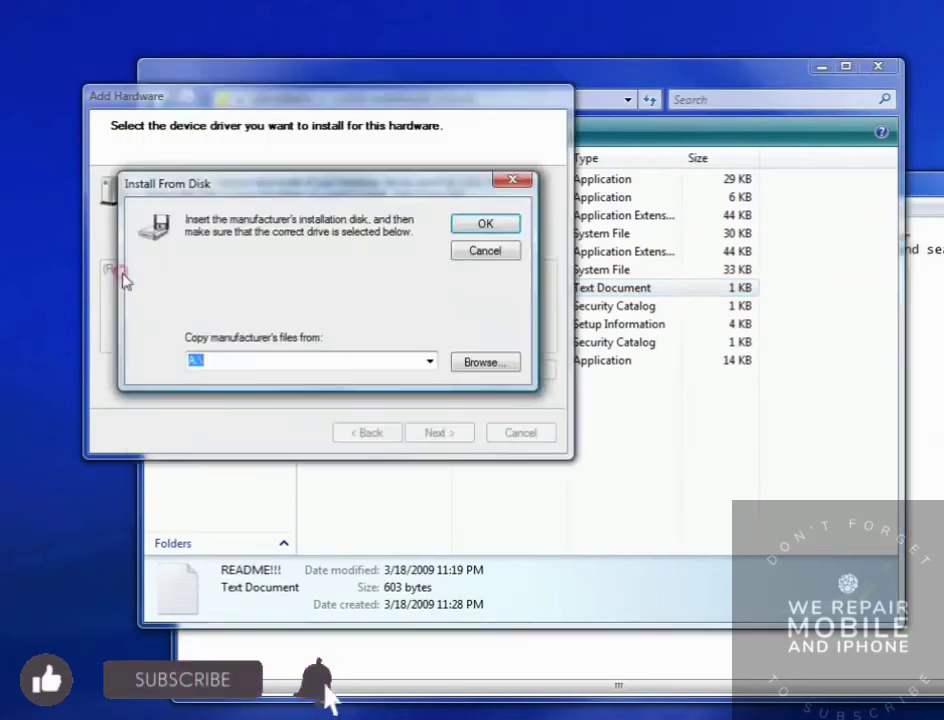
click(485, 362)
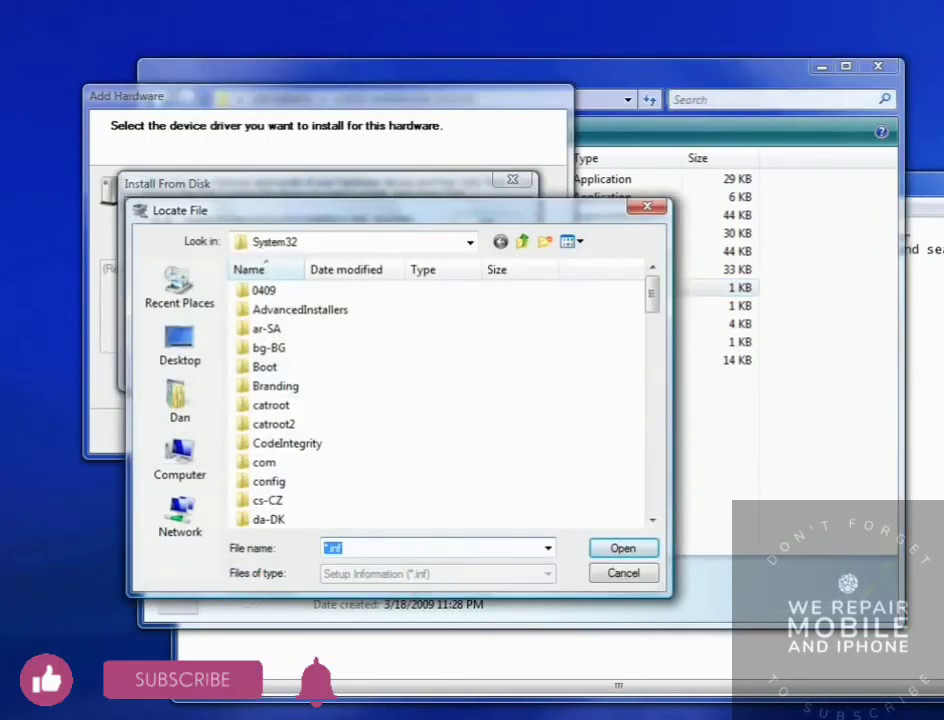
click(592, 99)
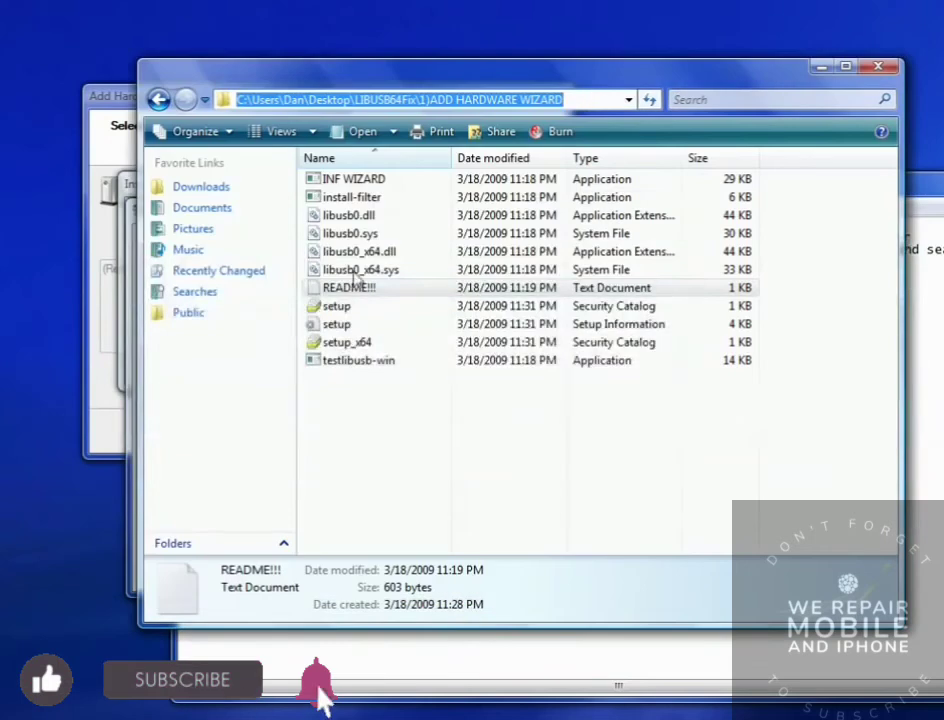
key(ctrl+c)
key(alt+Tab)
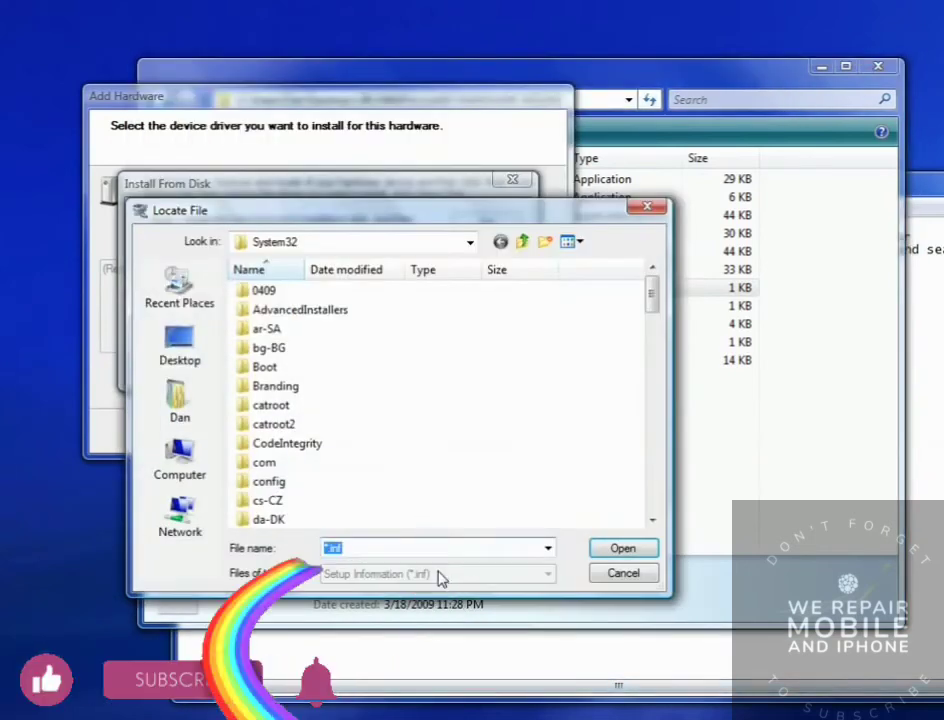
key(ctrl+v)
key(Return)
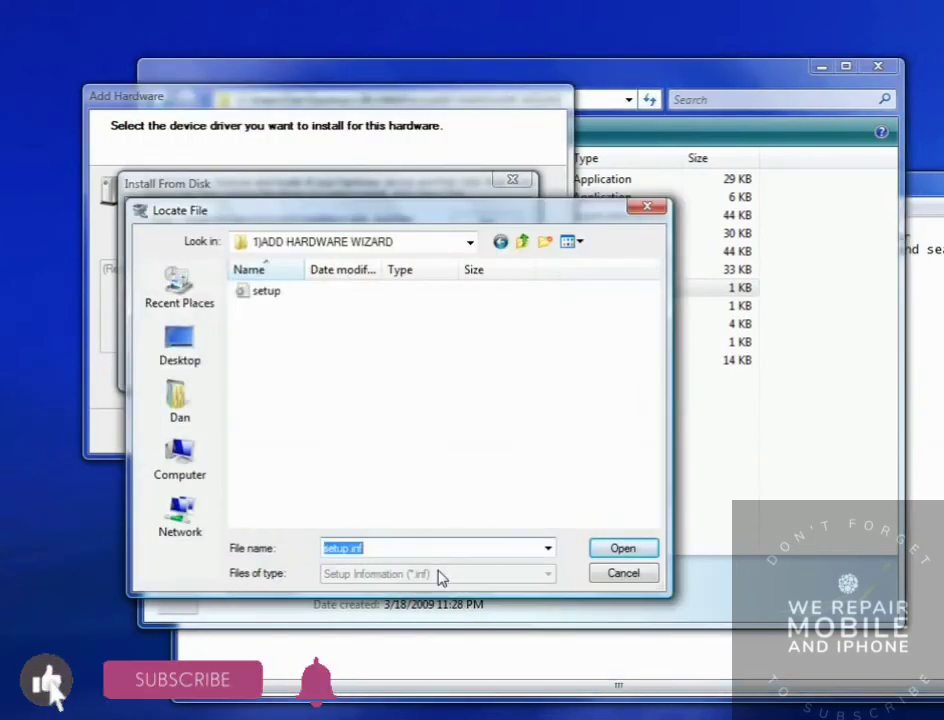
- Load setup.inf and begin installing the USB Composite Device driver
double_click(267, 293)
click(482, 225)
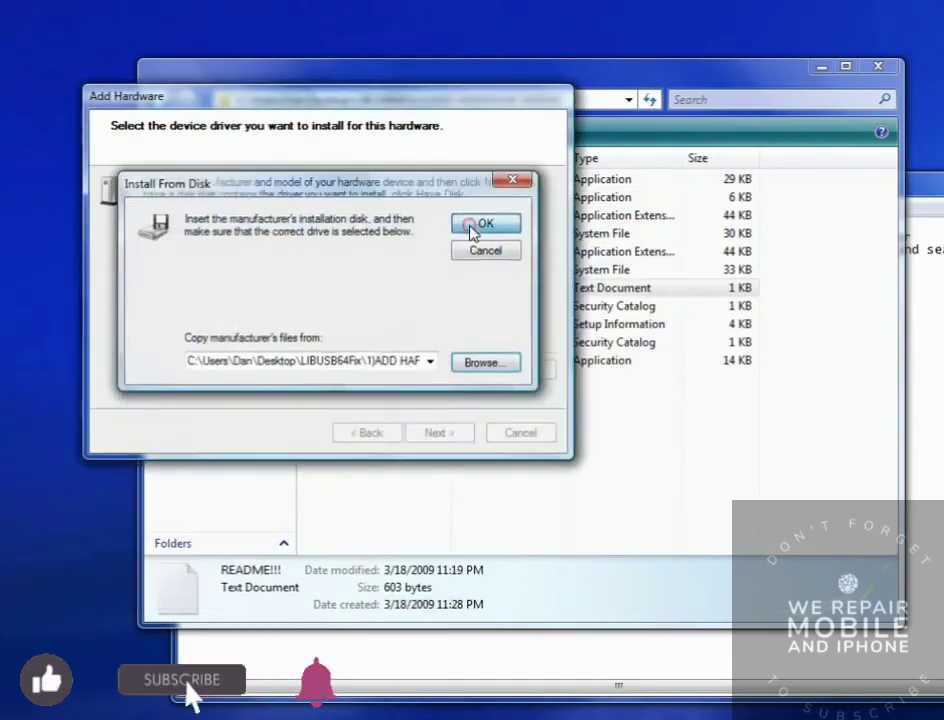
click(453, 444)
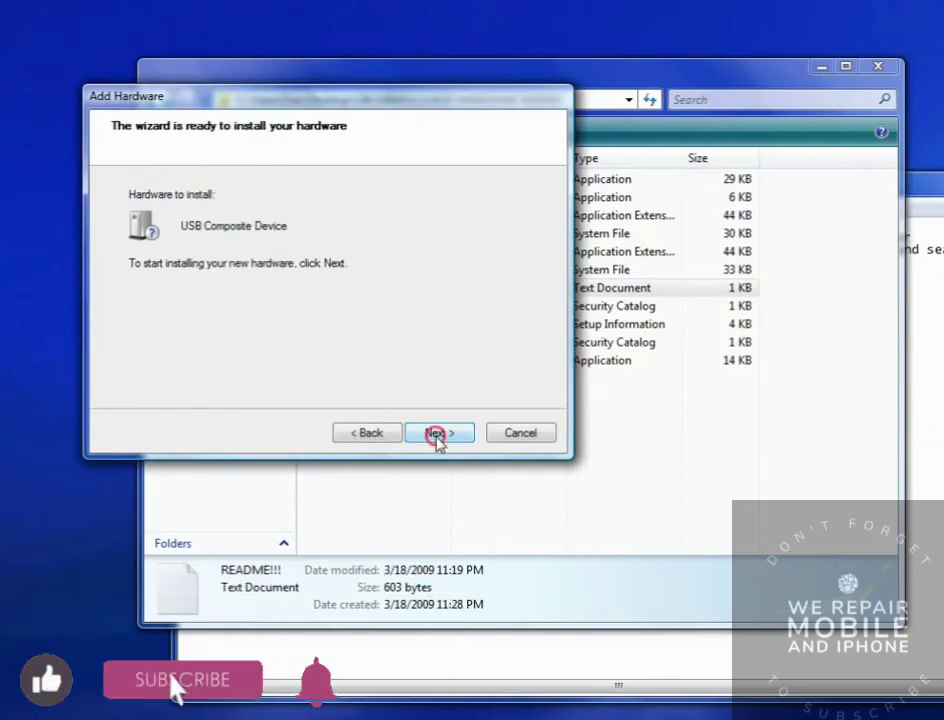
click(437, 436)
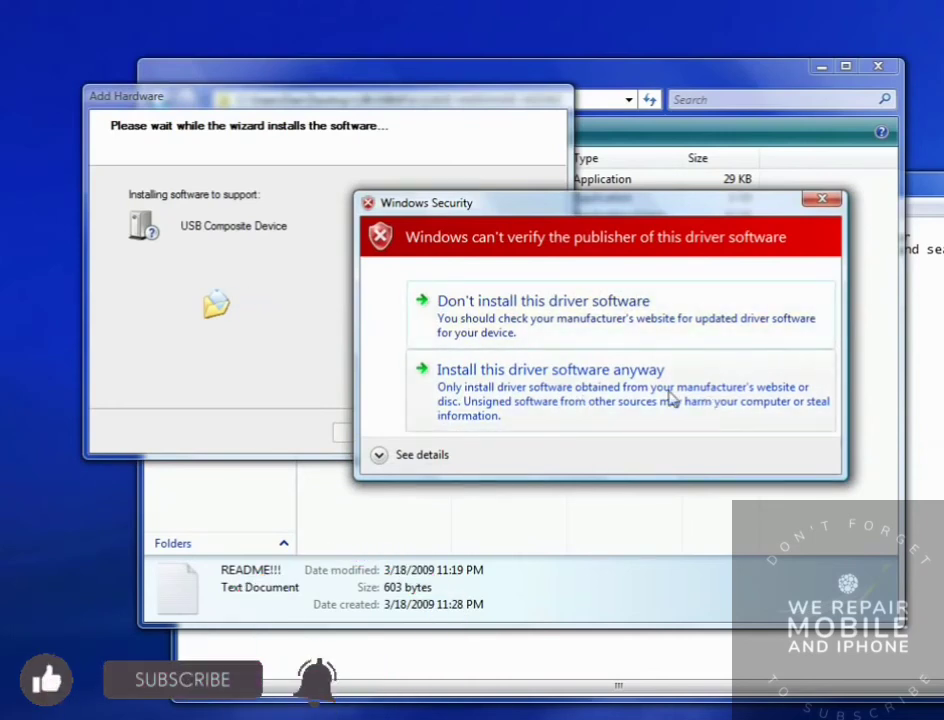
- Install the unsigned USB Composite Device driver anyway and dismiss the signature warning
click(671, 398)
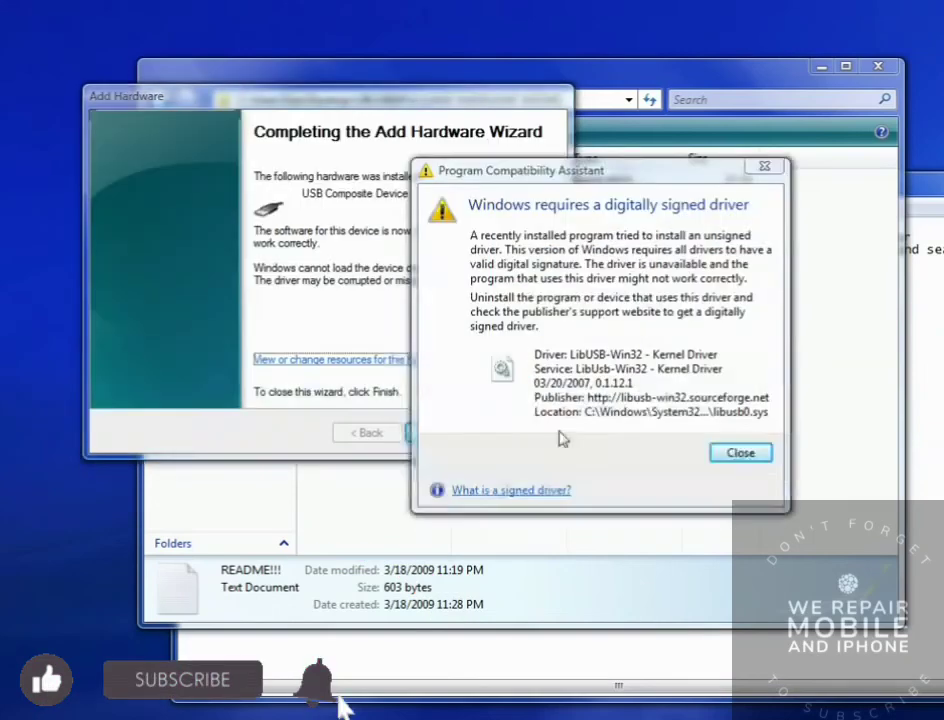
click(744, 456)
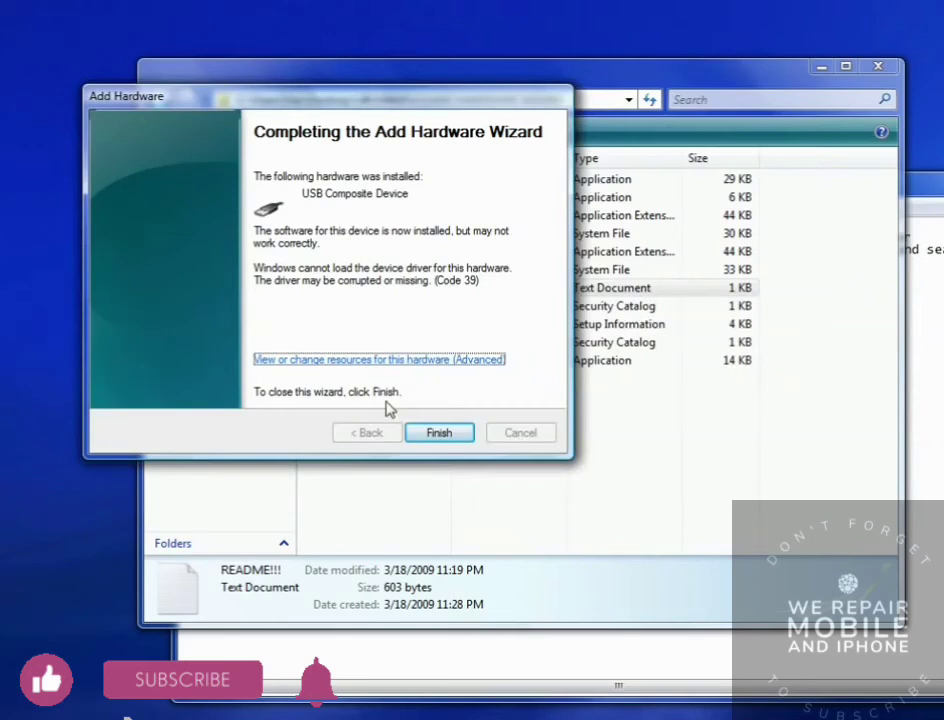
- Close the Add Hardware Wizard and open the 2) INSTALL LIBUSB folder in LIBUSB64Fix
click(447, 436)
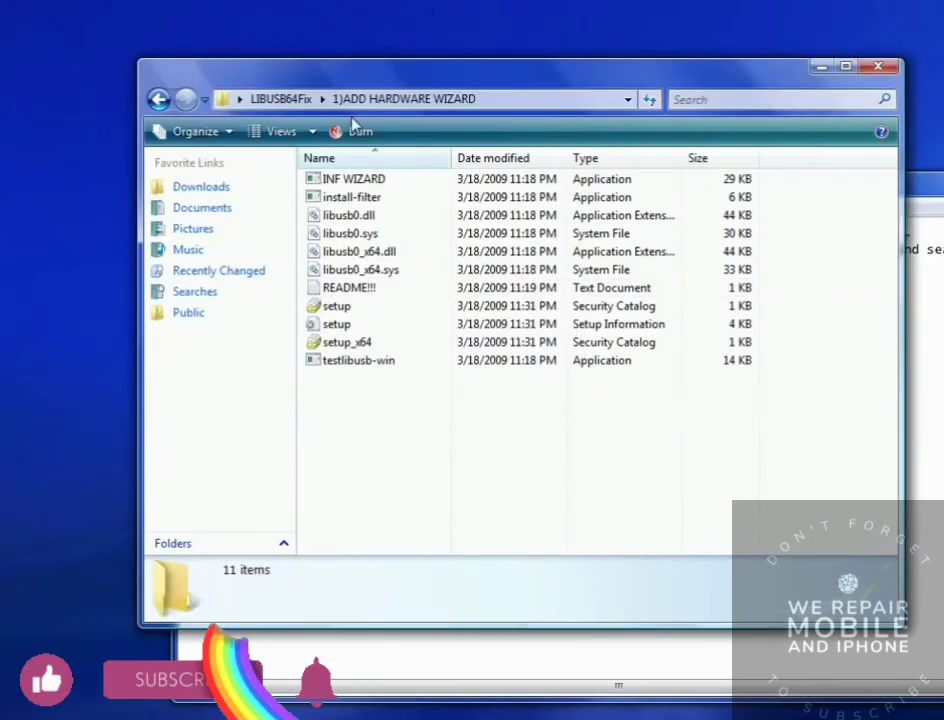
click(290, 99)
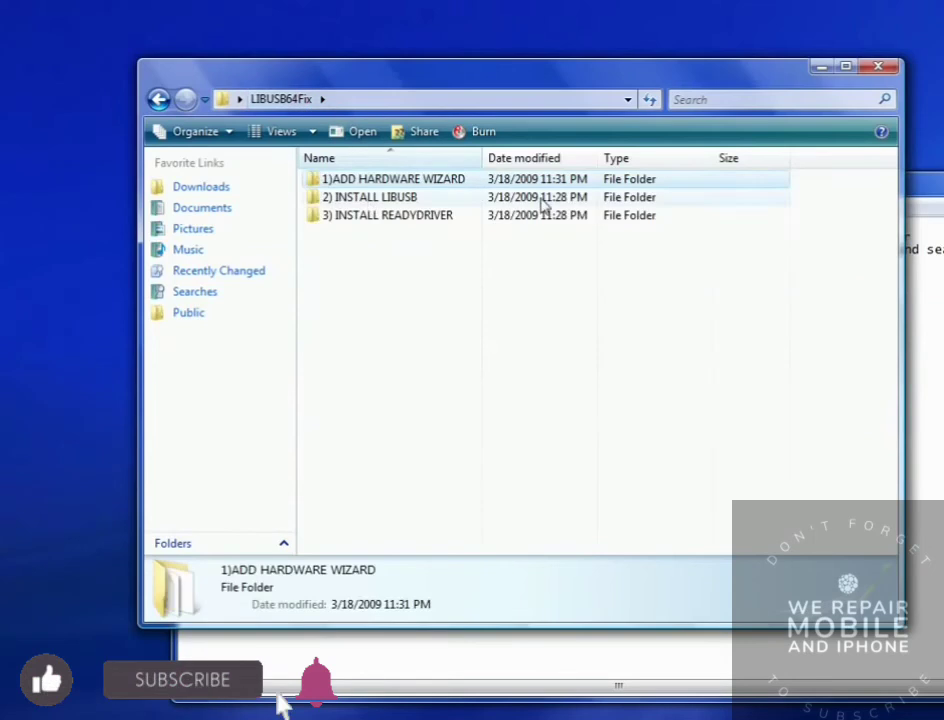
key(alt+Tab)
click(495, 170)
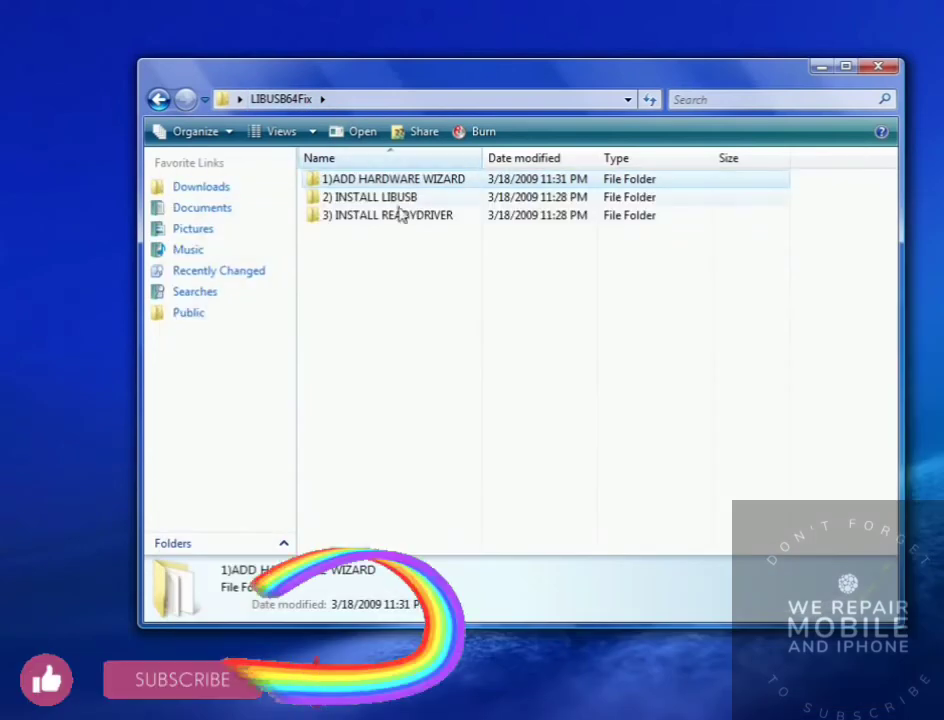
click(400, 248)
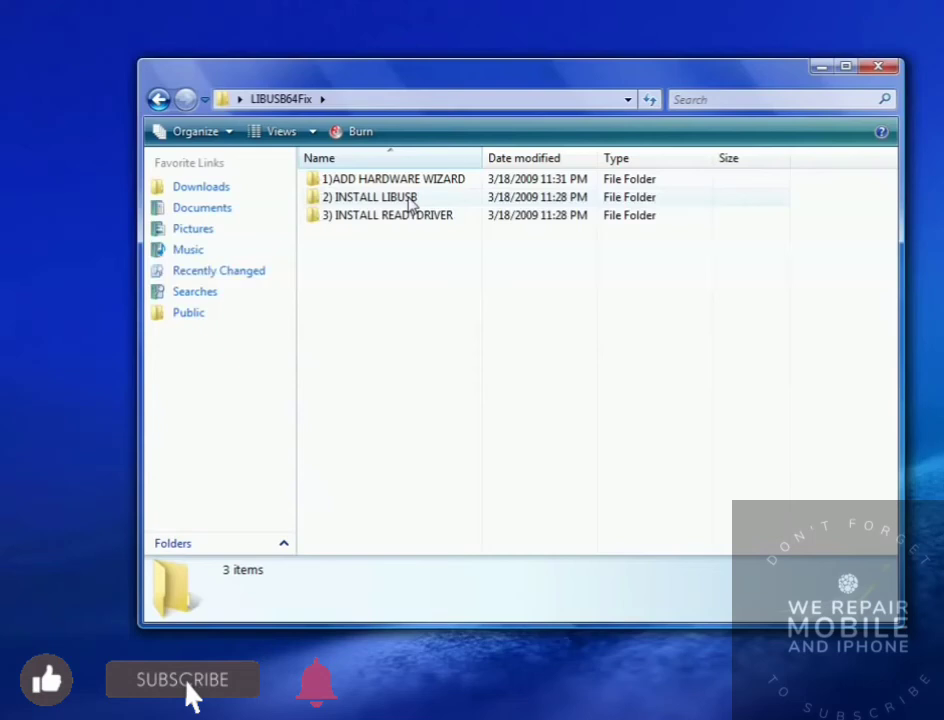
double_click(408, 199)
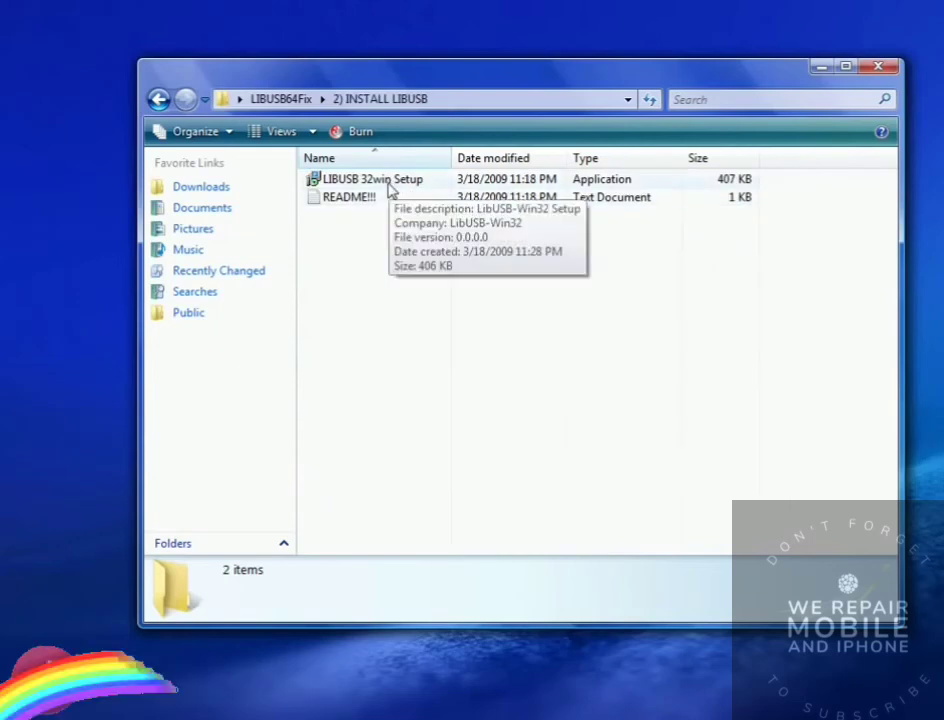
- Set LIBUSB 32win Setup to Windows XP (Service Pack 2) compatibility mode and apply it
right_click(376, 182)
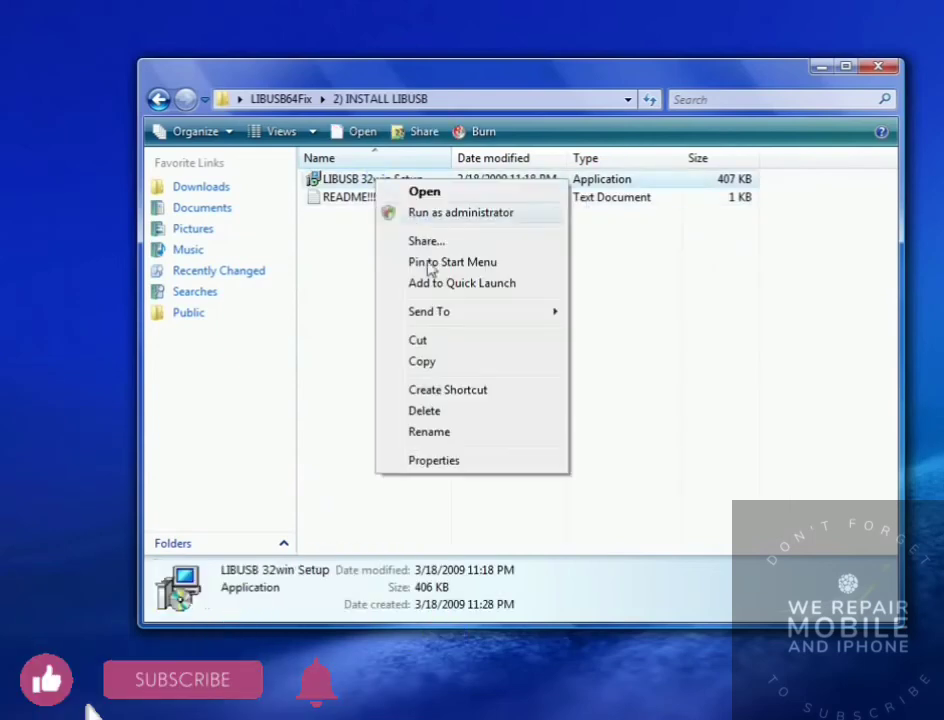
click(435, 461)
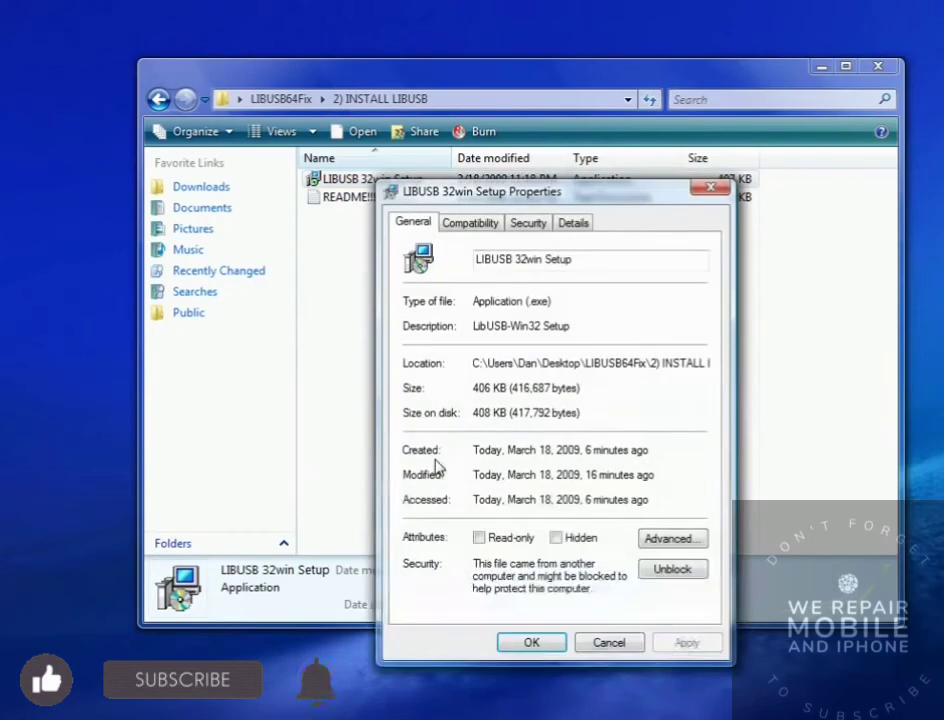
click(455, 224)
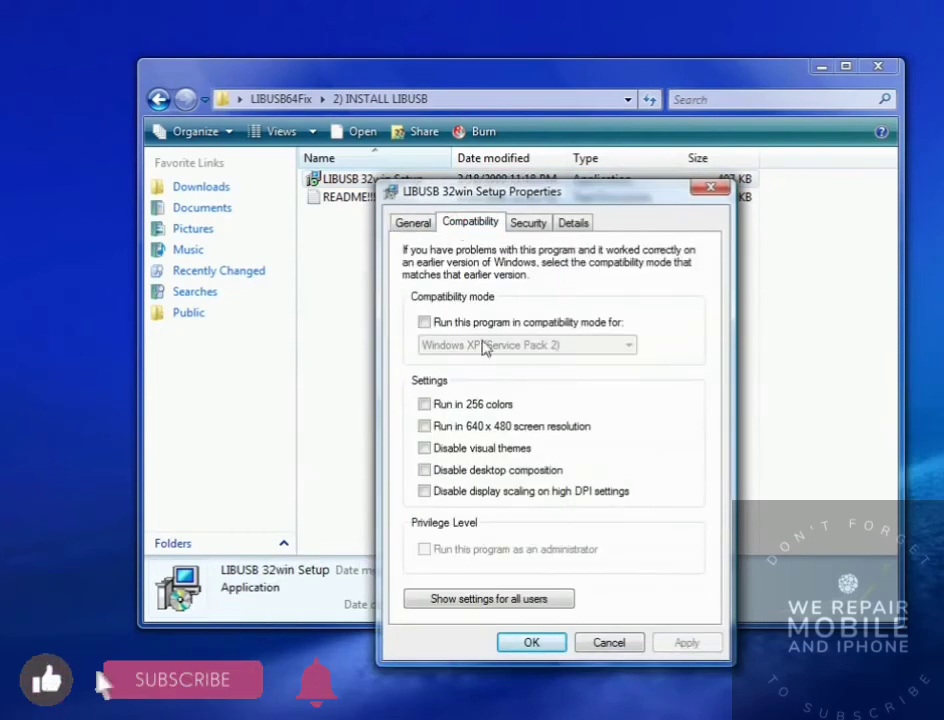
click(424, 322)
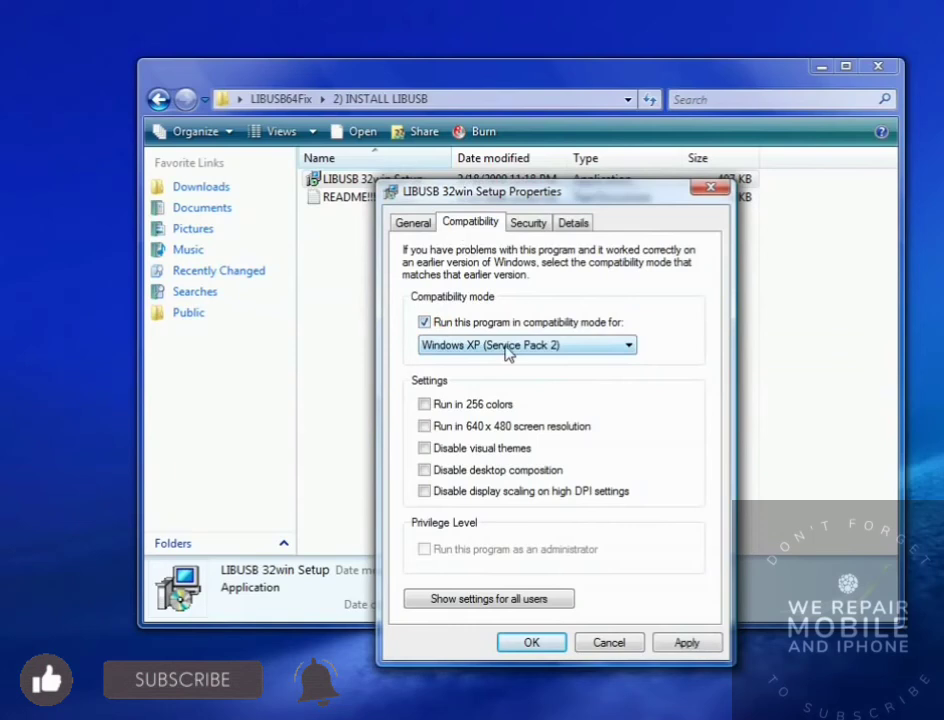
click(684, 645)
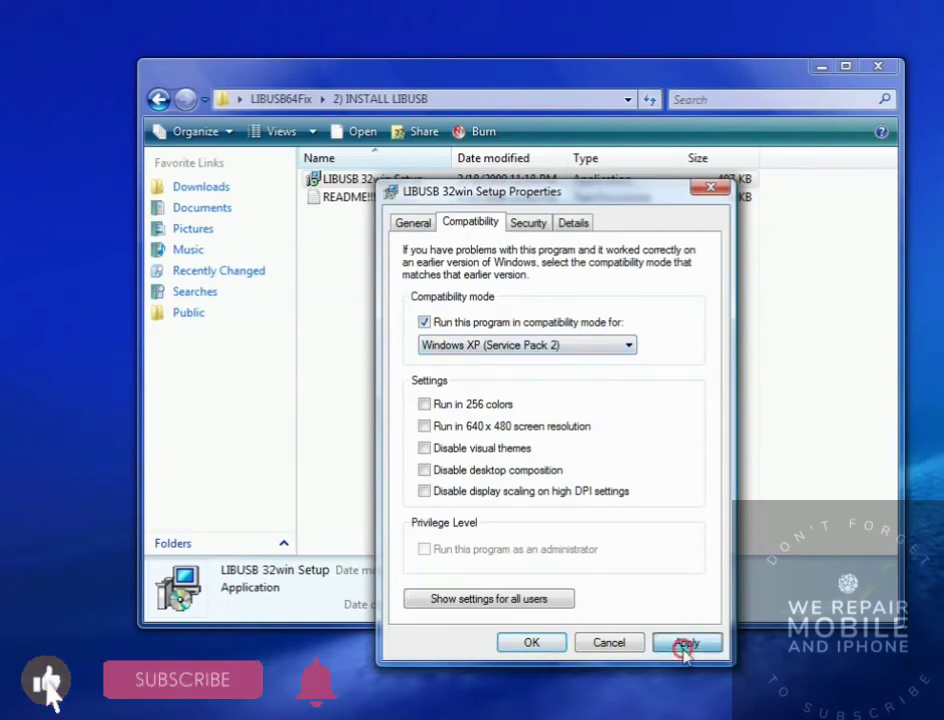
- Close the properties dialog and launch the LibUSB-Win32 Setup installer, allowing it to run
click(540, 645)
click(537, 354)
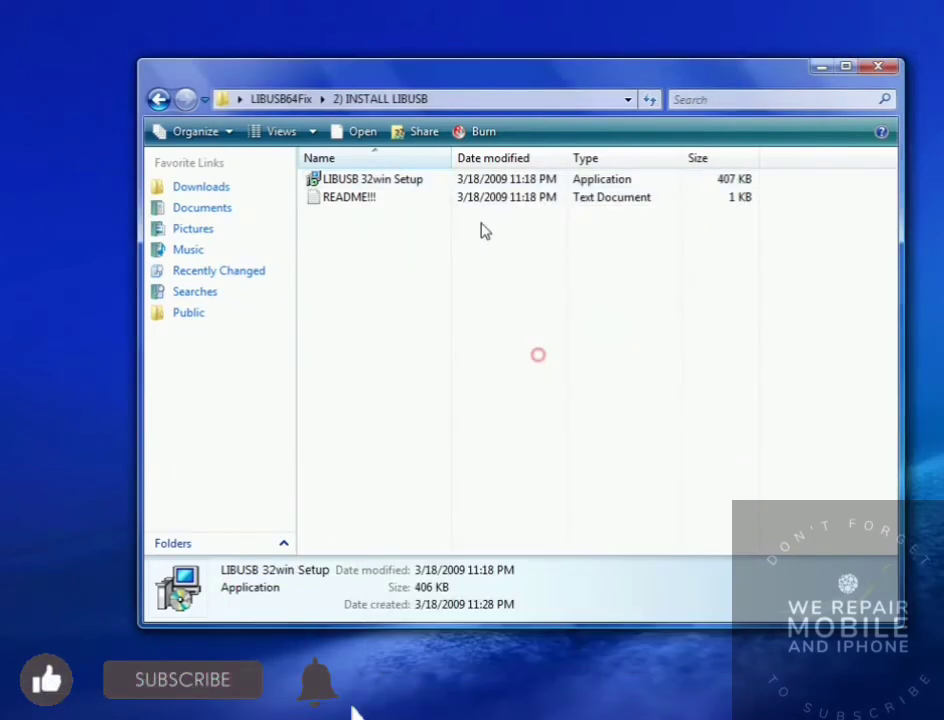
double_click(397, 184)
click(662, 387)
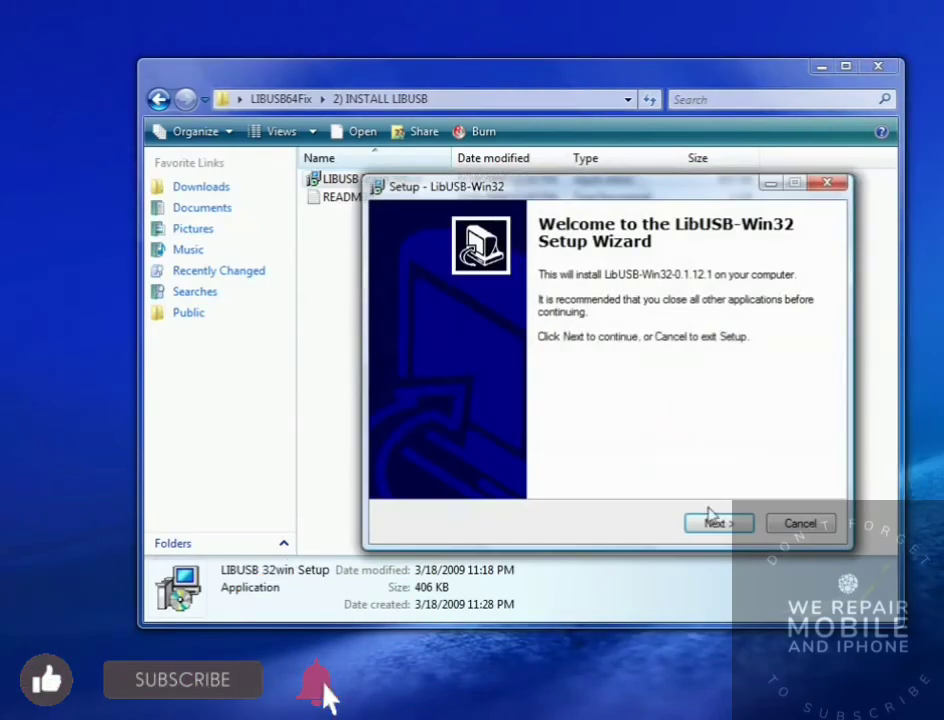
- Accept the licence and install LibUSB-Win32 0.1.12.1 with default folders, without running the test application
click(709, 522)
click(461, 461)
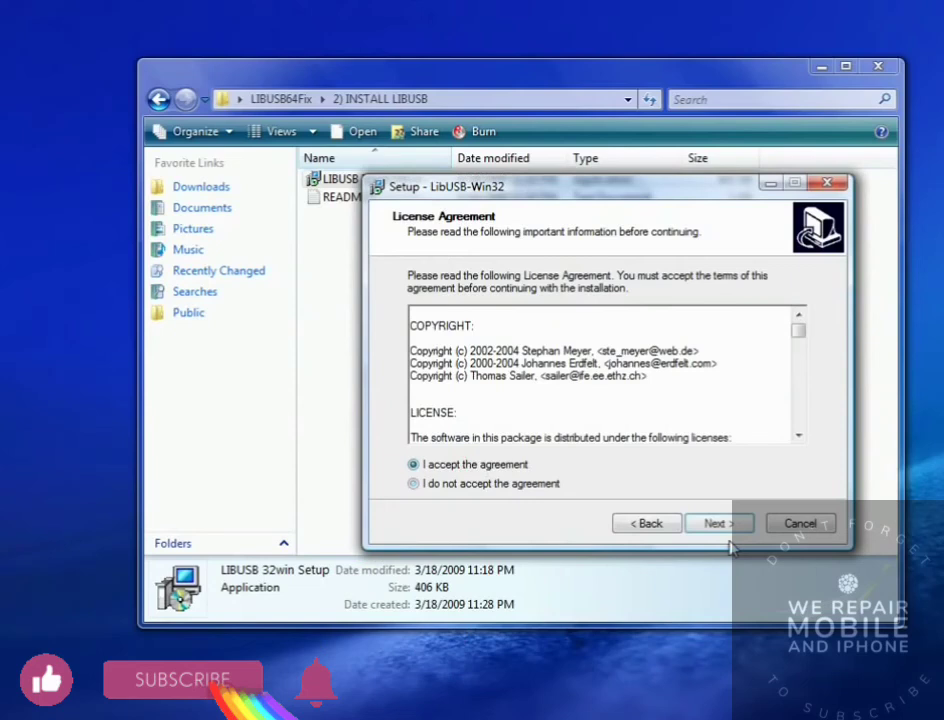
click(730, 524)
click(730, 524)
click(730, 524)
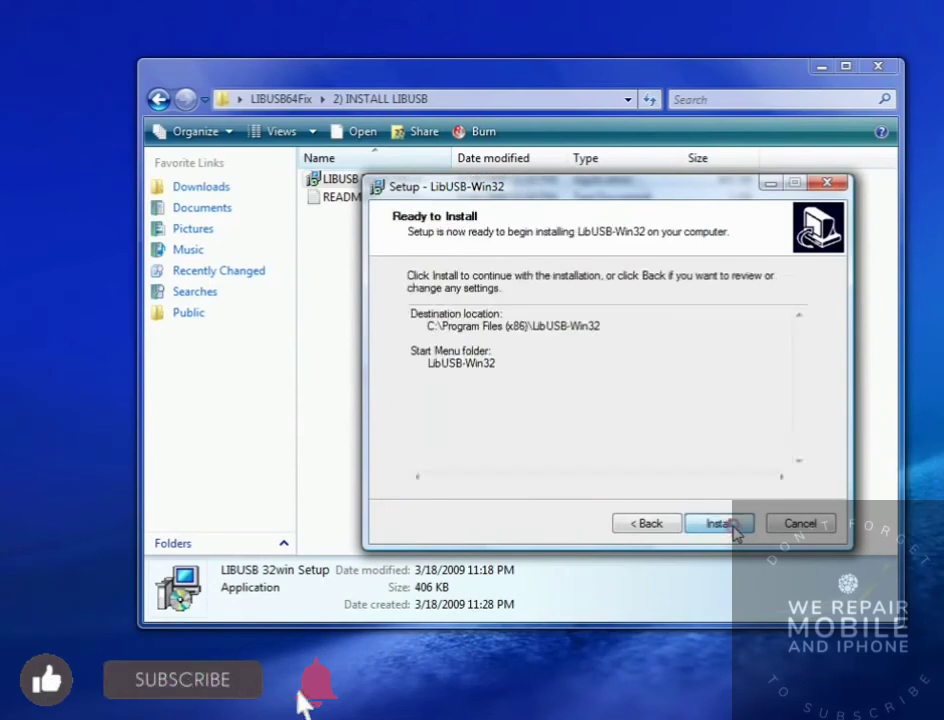
click(730, 524)
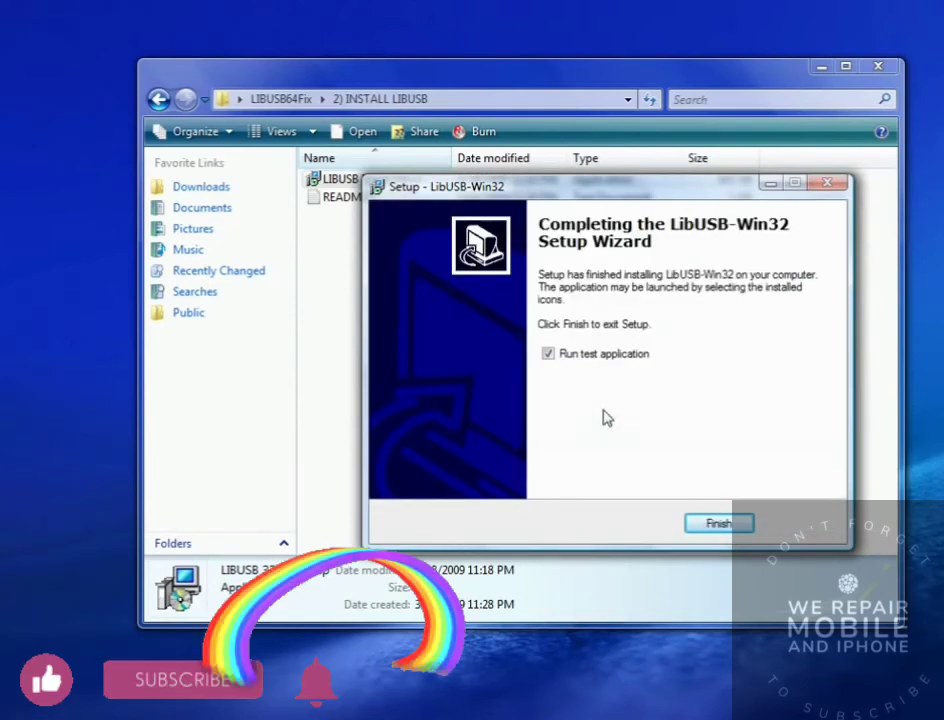
click(598, 356)
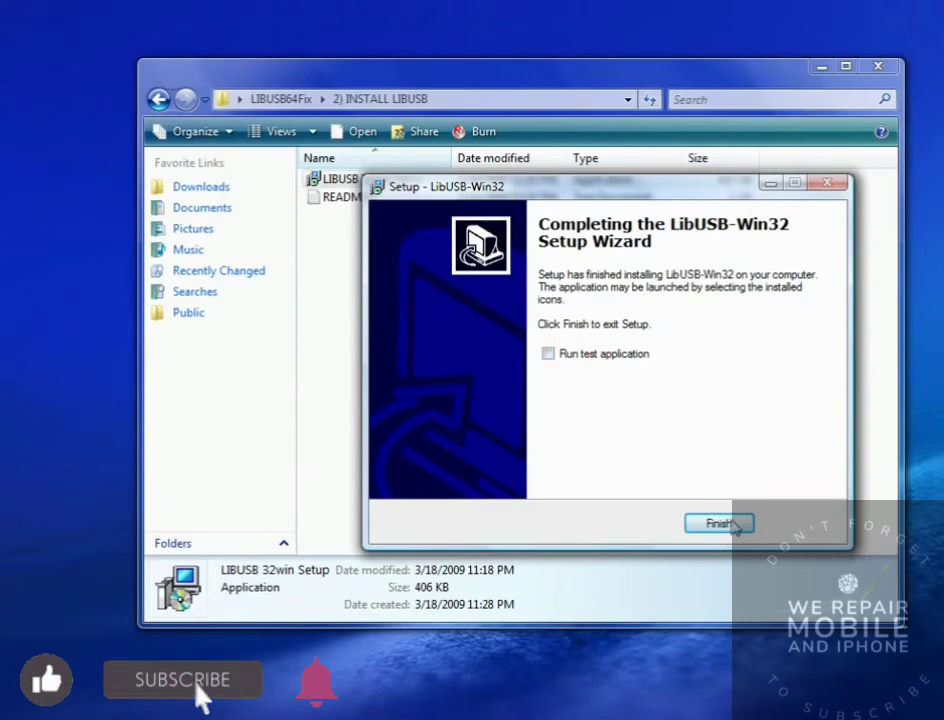
click(740, 524)
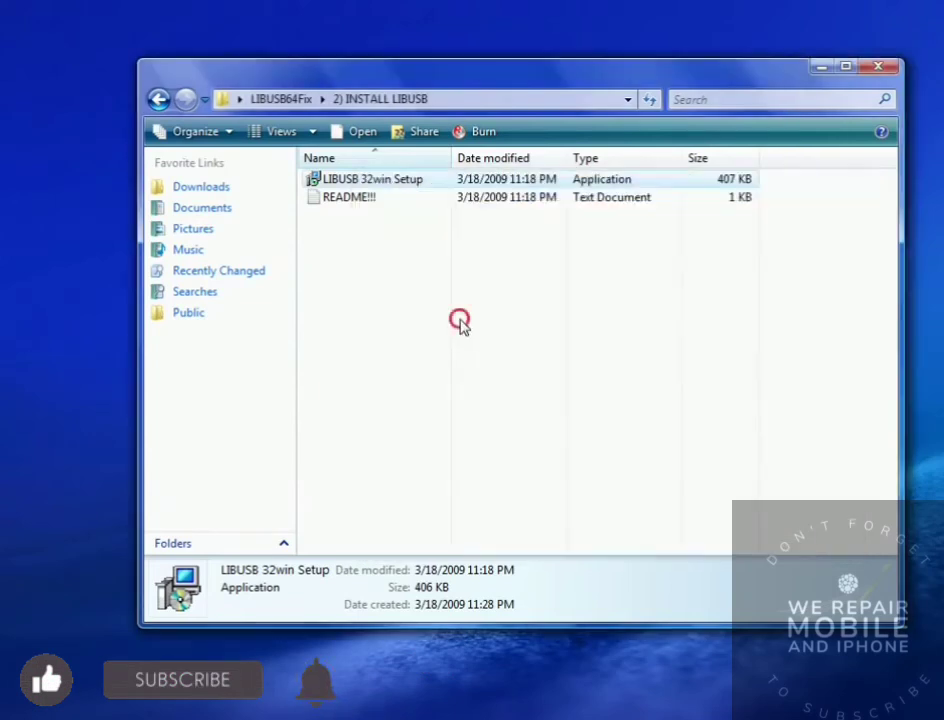
- Go up to LIBUSB64Fix and run ReadyDriver Setup from the 3) INSTALL READYDRIVER folder
click(276, 99)
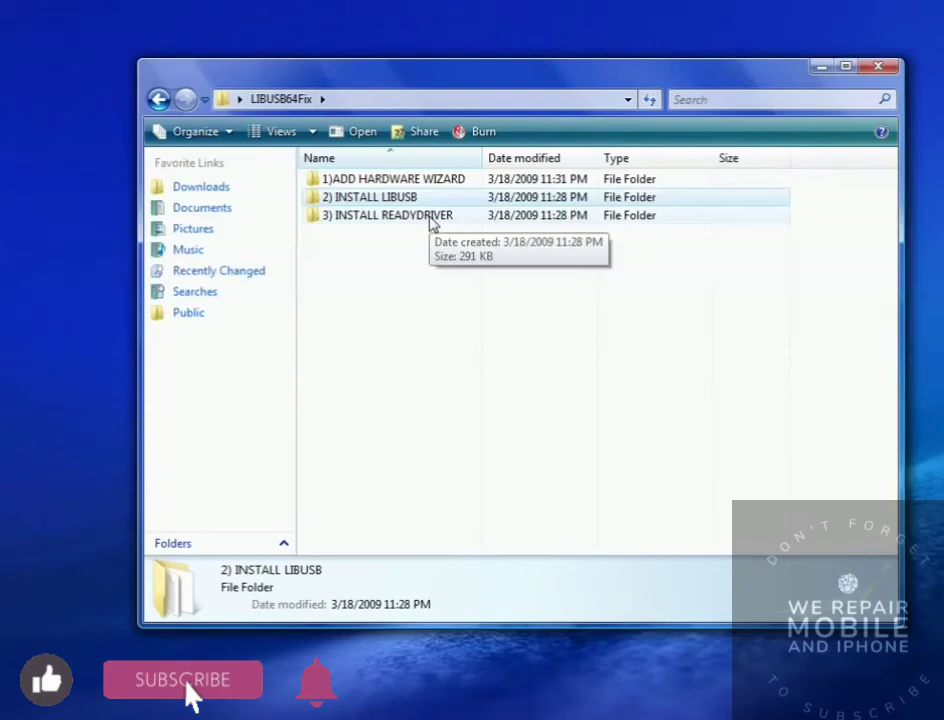
double_click(450, 216)
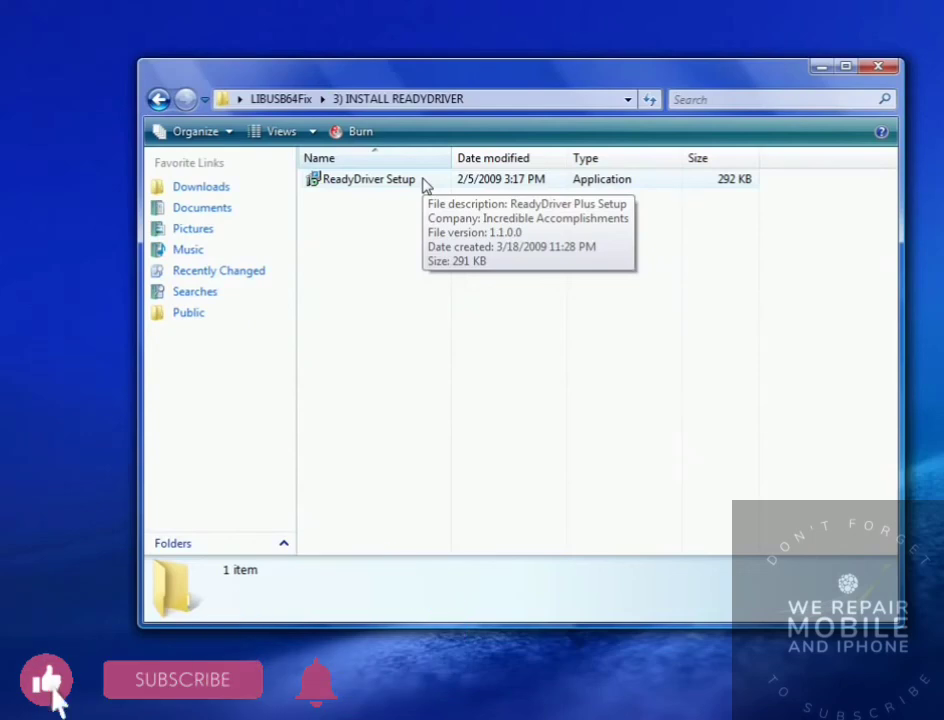
double_click(424, 184)
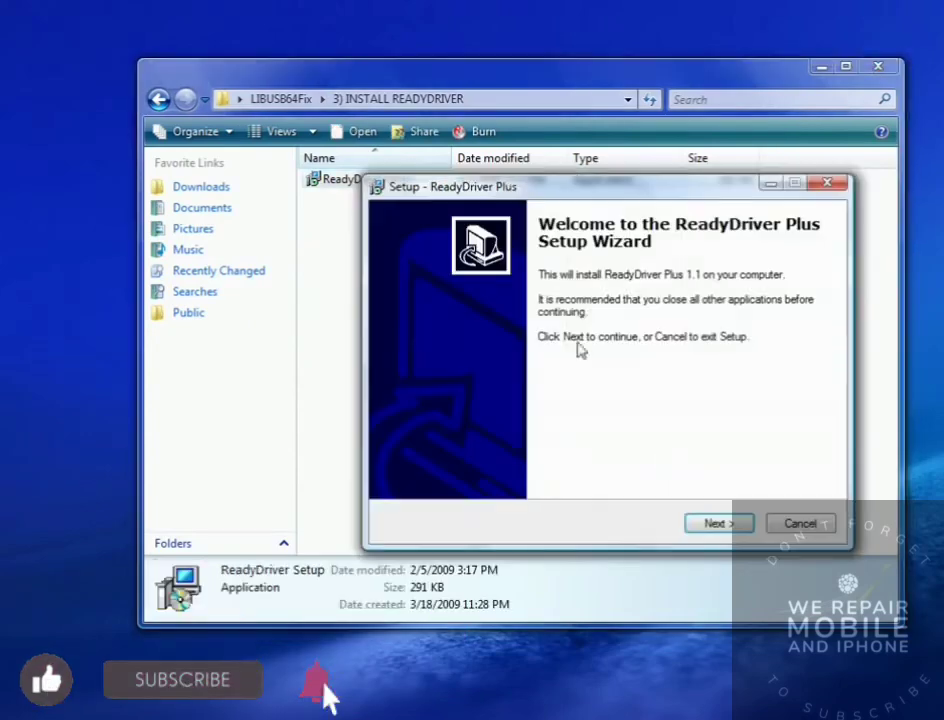
- Move through the ReadyDriver Plus pages keeping C:\BOOT, 1 Stroke and the default bootloader tasks
click(711, 526)
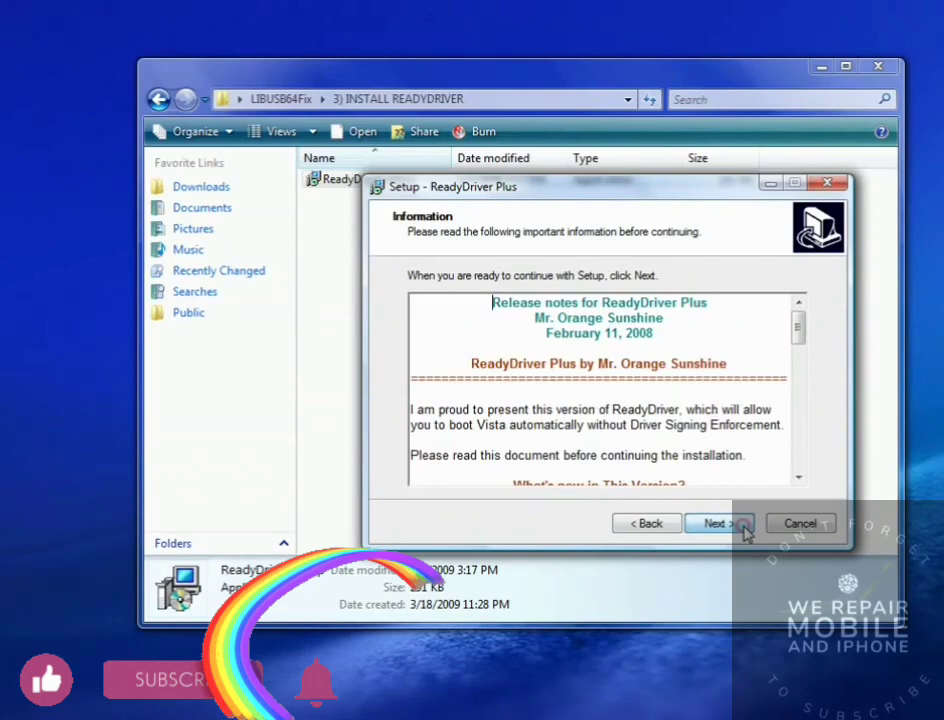
click(716, 523)
click(745, 533)
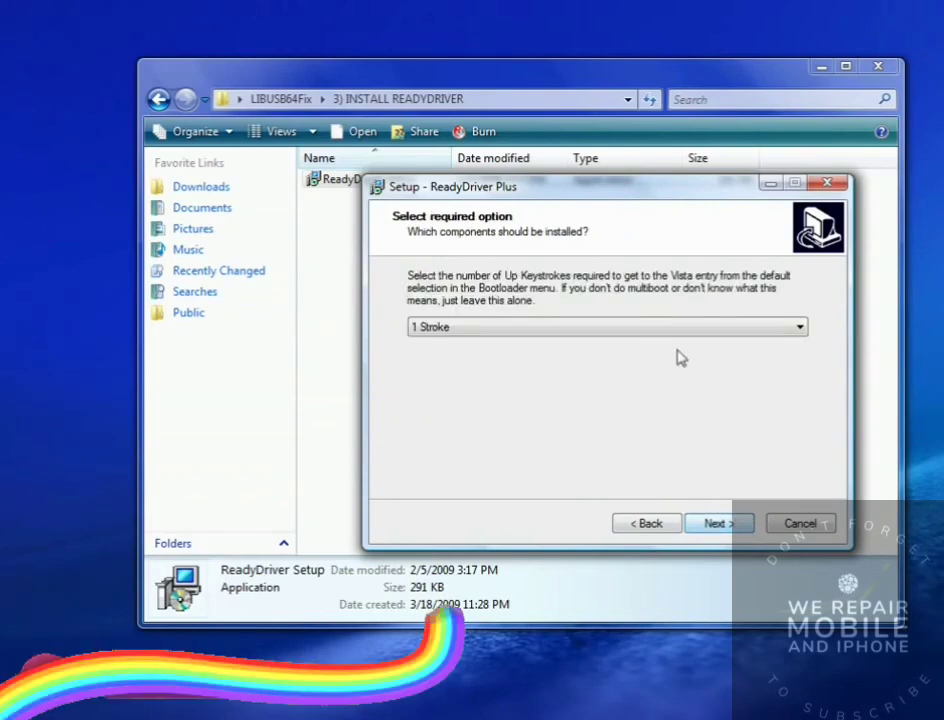
click(708, 525)
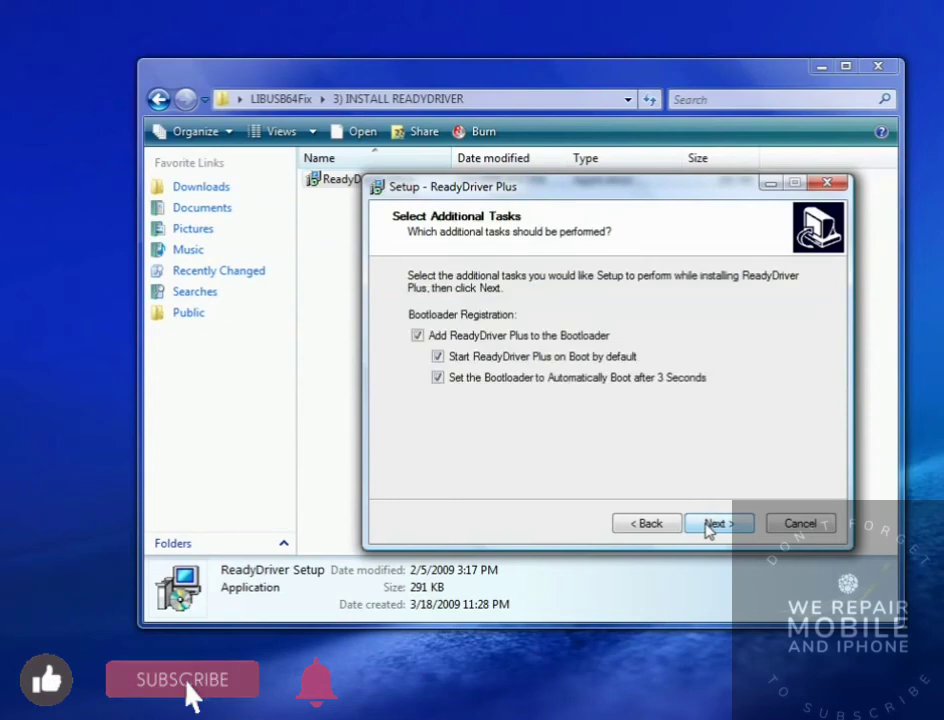
click(708, 525)
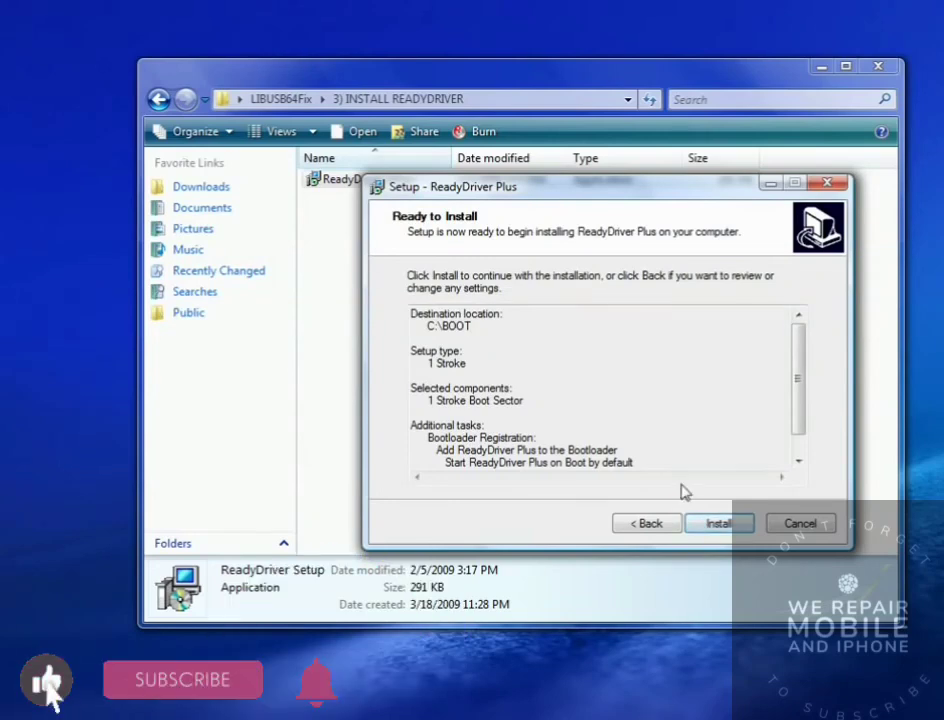
- Go back to recheck the keystroke count, keep 1 Stroke, then install ReadyDriver Plus and finish
click(628, 521)
click(628, 521)
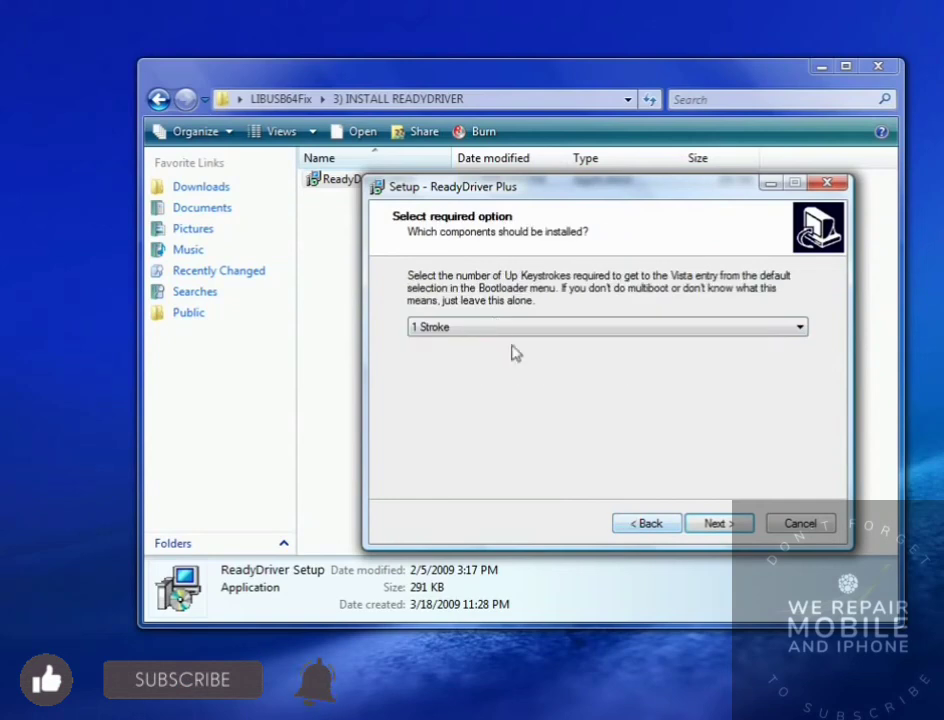
click(497, 326)
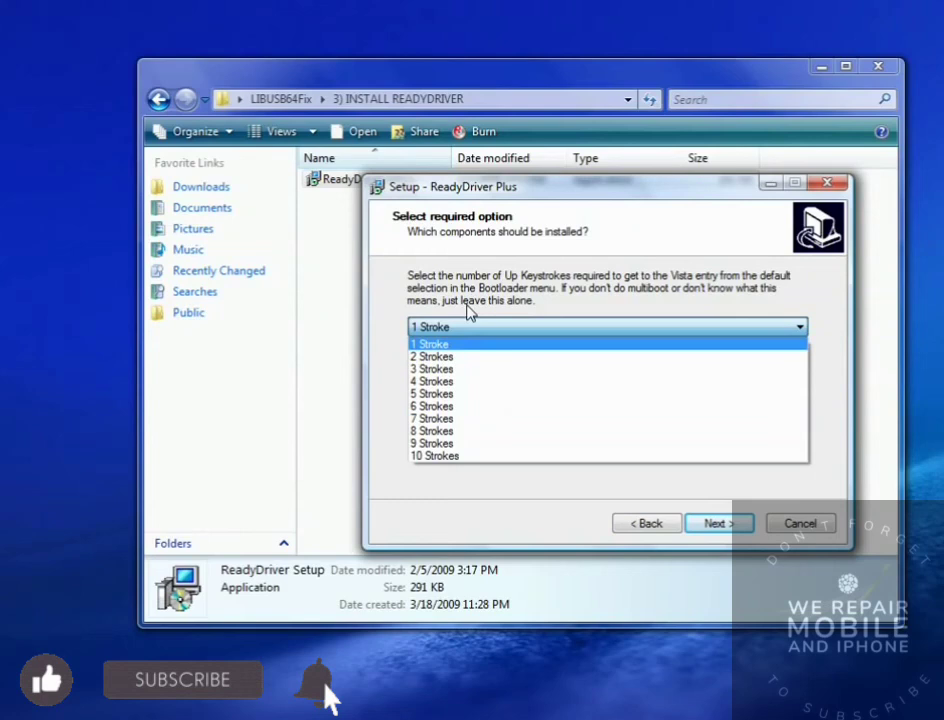
click(466, 307)
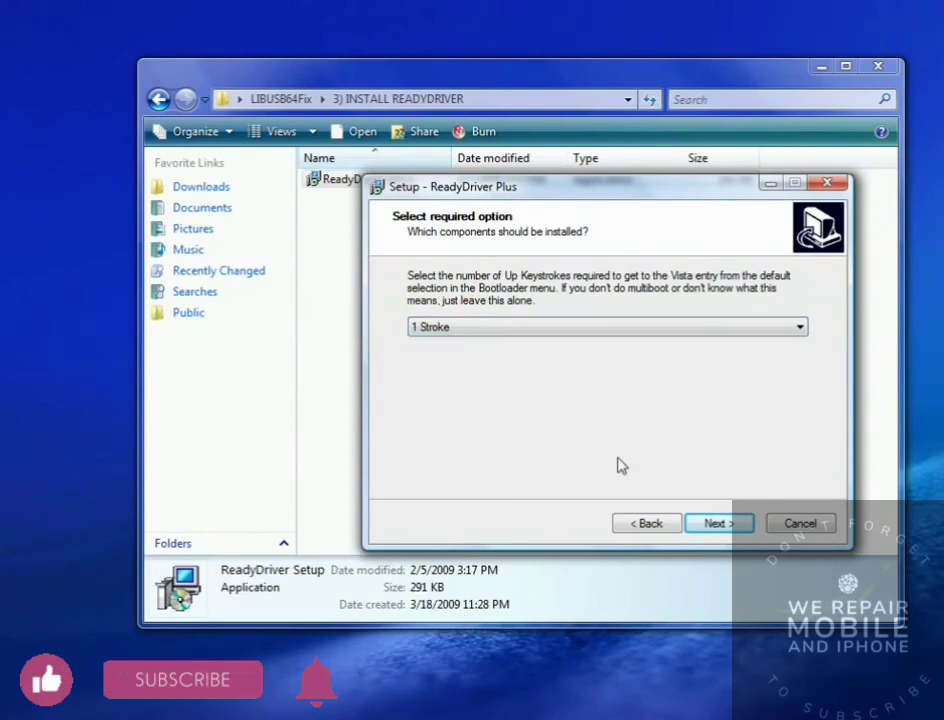
click(716, 524)
click(716, 524)
click(716, 524)
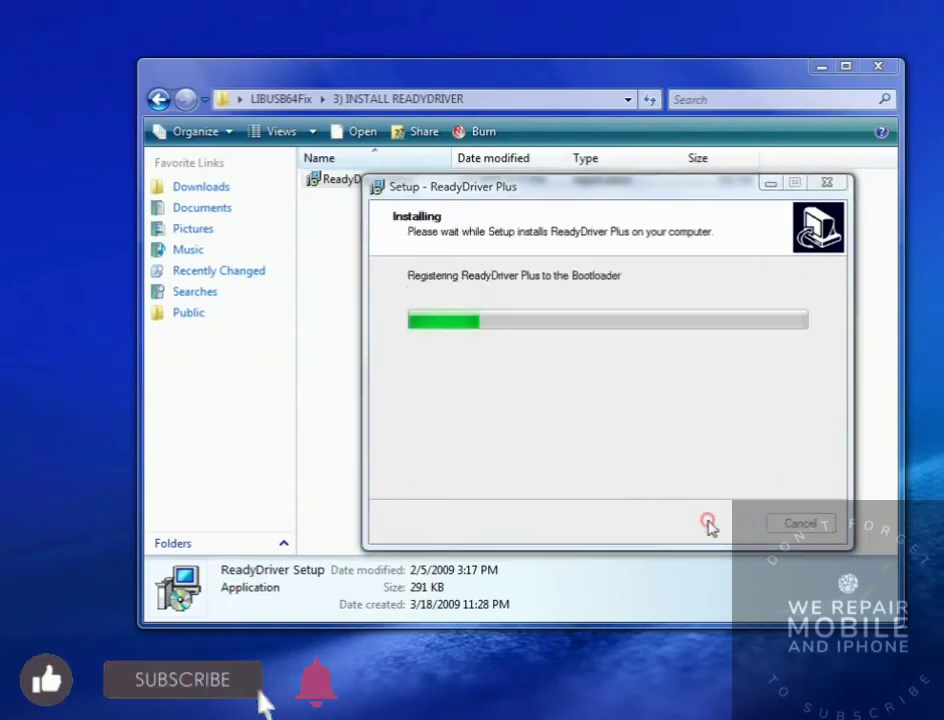
click(710, 524)
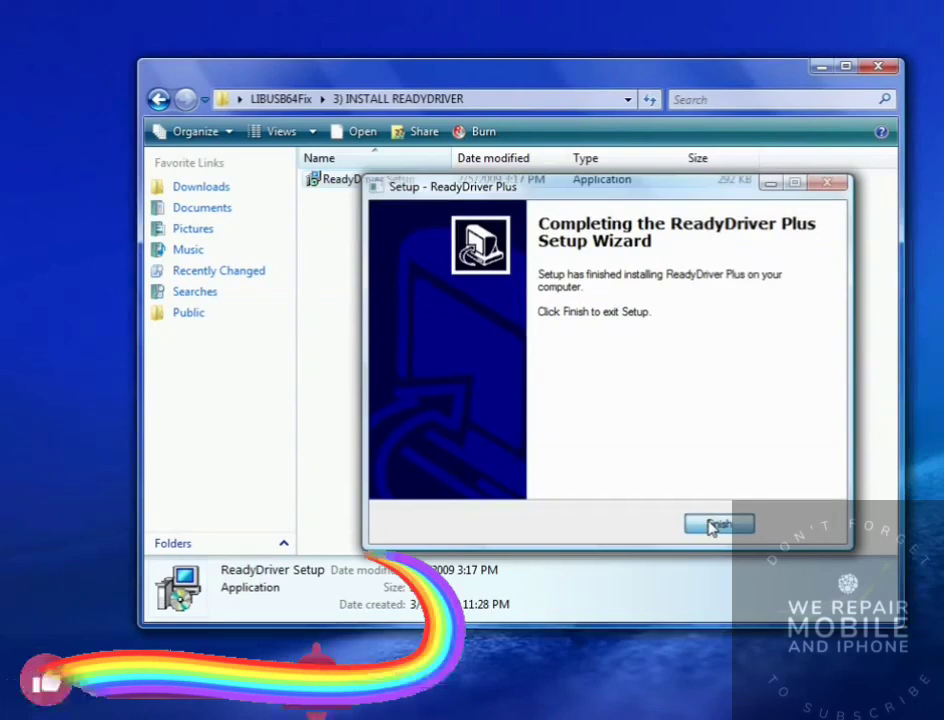
- Clear the file selection in the installer folder window
click(580, 274)
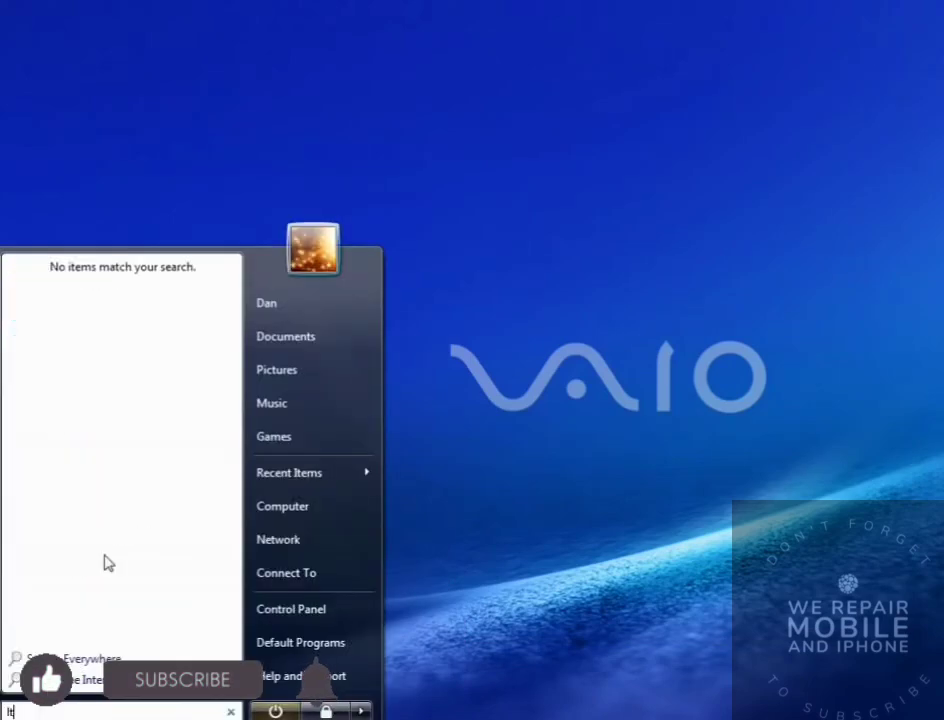
- Search 'test program' to run TestLibUsb and highlight the Apple Mobile Device (Recovery Mode) entry
text(ram)
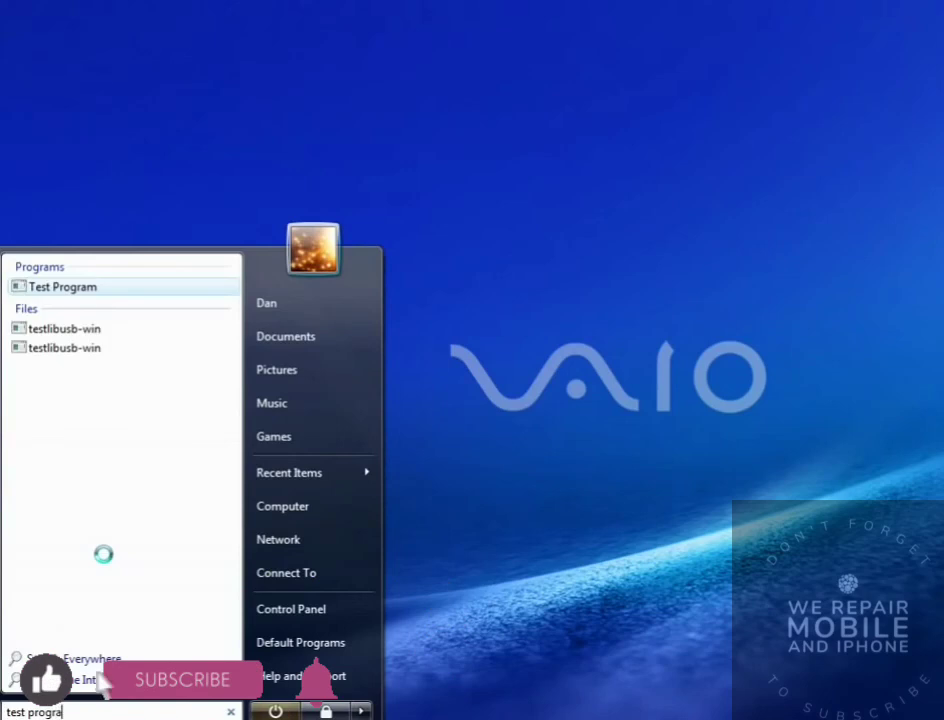
click(62, 288)
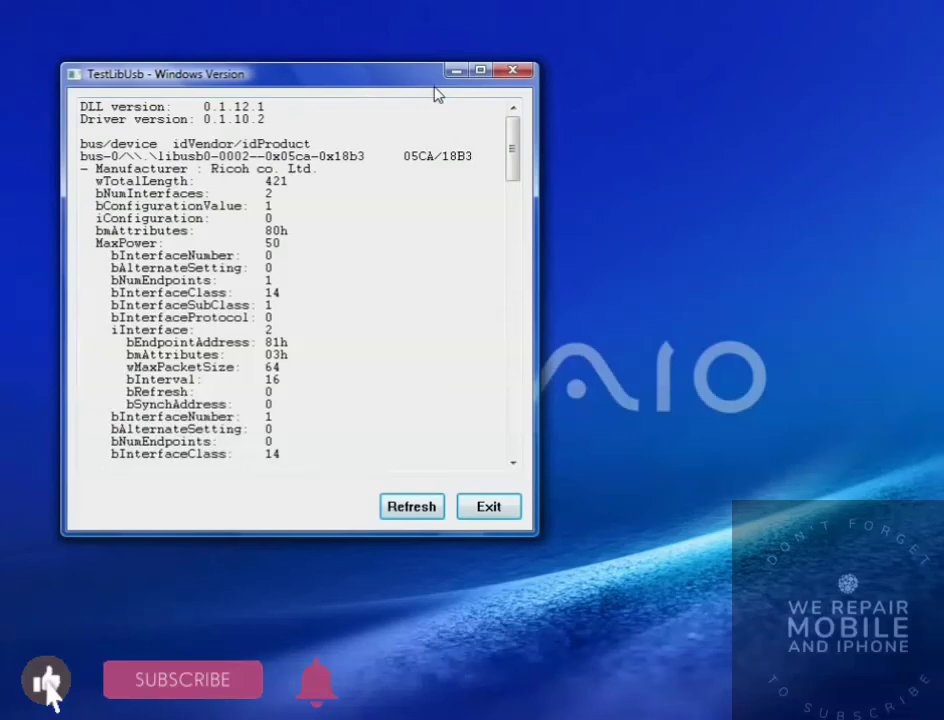
drag(370, 76, 560, 148)
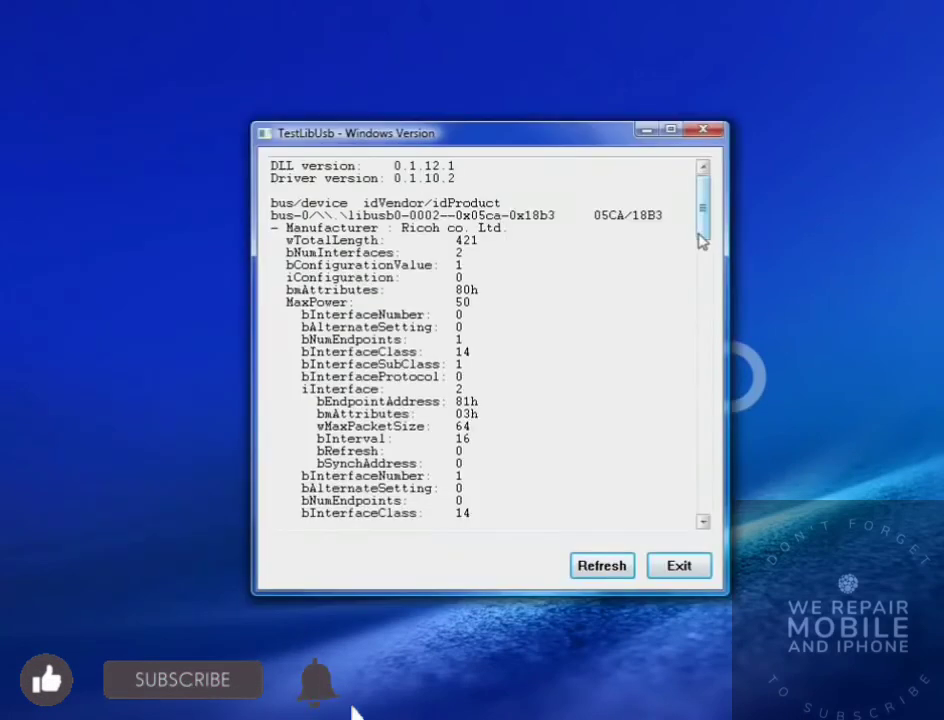
scroll(704, 330, down, 15)
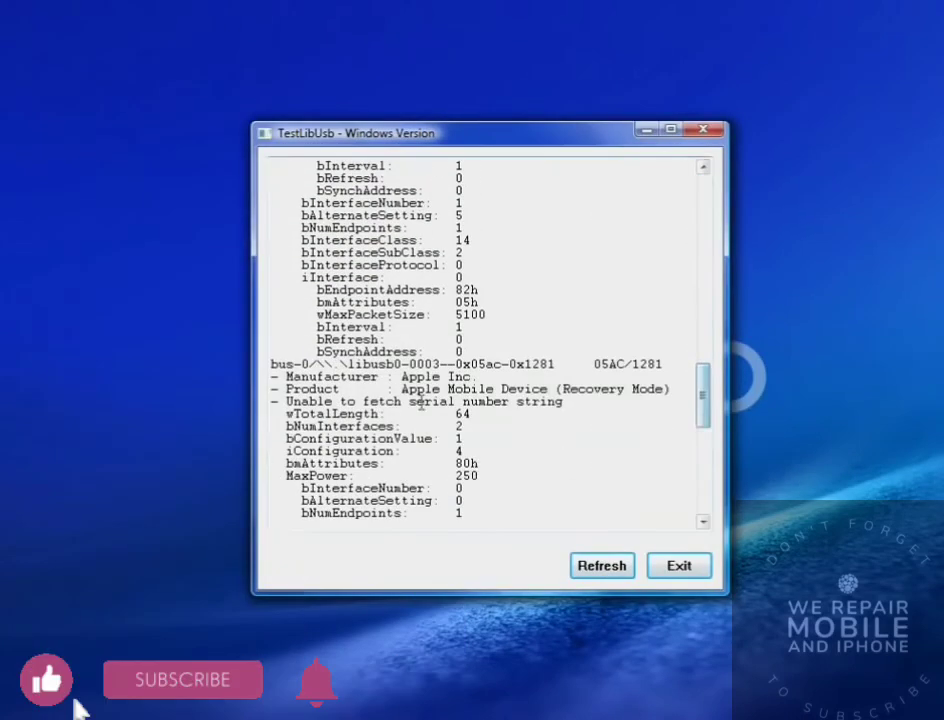
drag(409, 388, 704, 177)
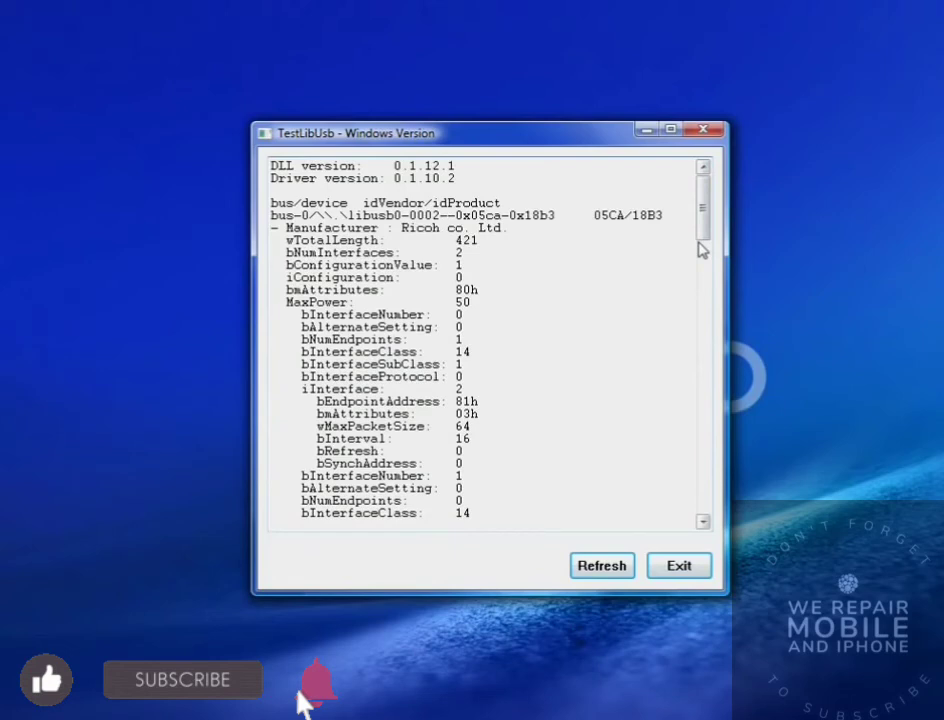